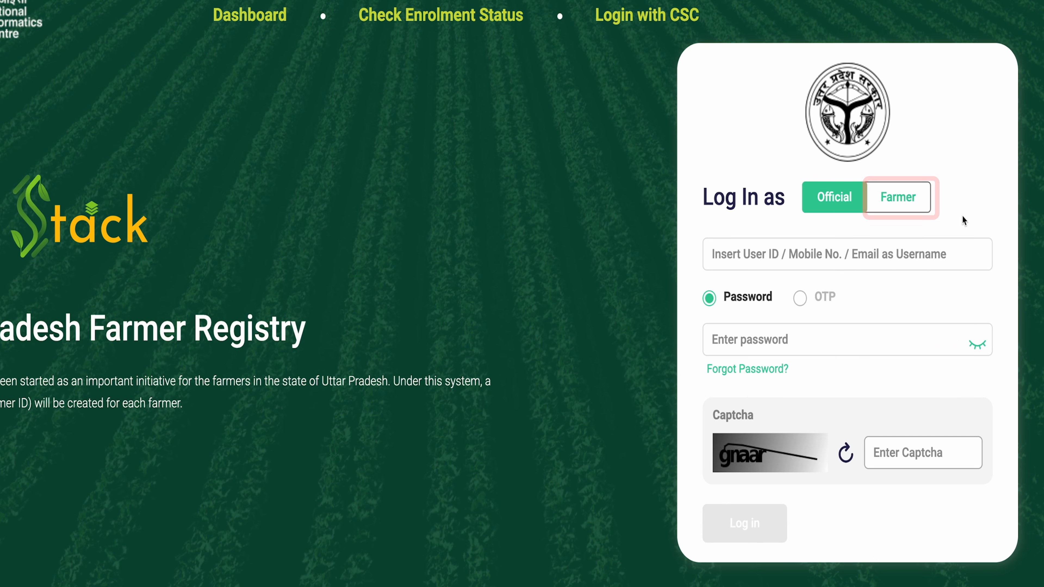
Switch to the Farmer login and begin creating a new user account
left_click(905, 200)
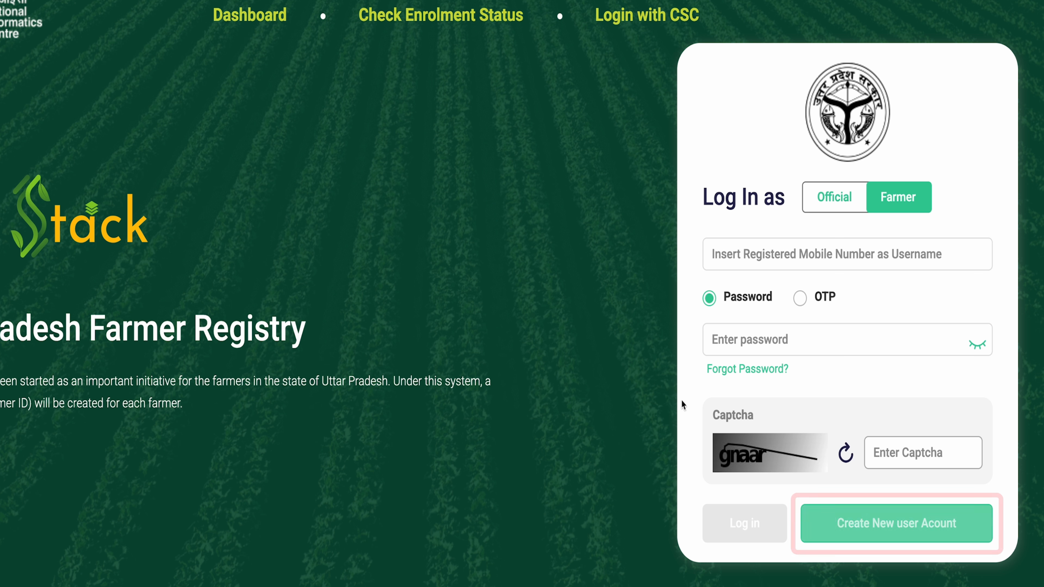
left_click(871, 527)
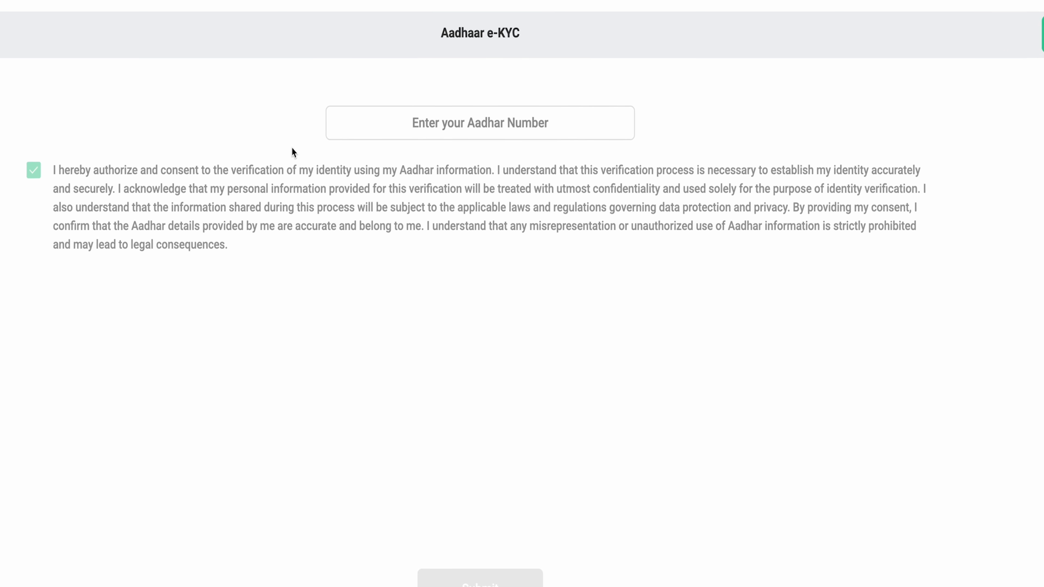
Submit the farmer's Aadhaar number, then enter and verify the received Aadhaar OTP
left_click(534, 134)
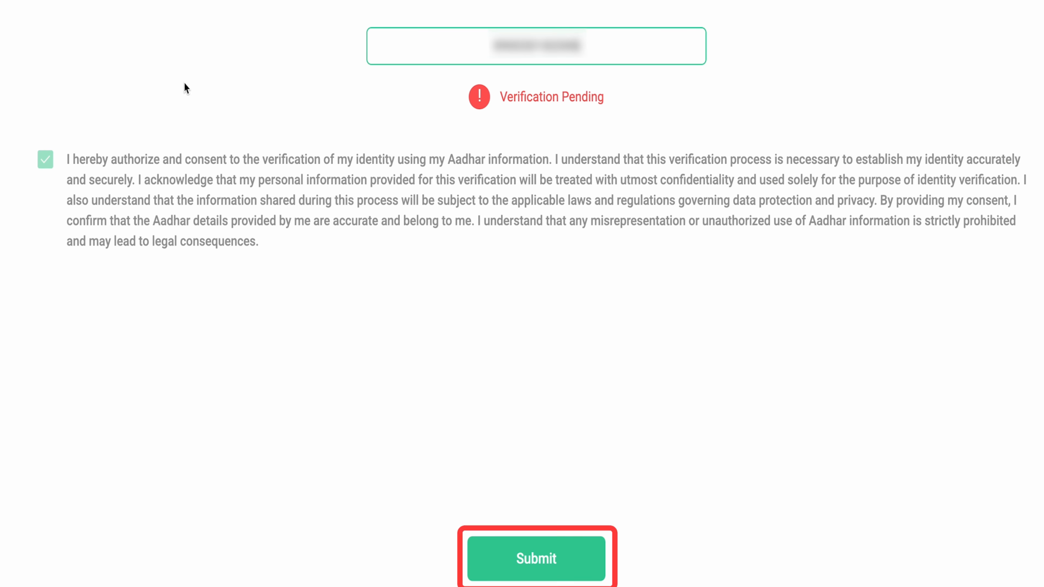
left_click(510, 558)
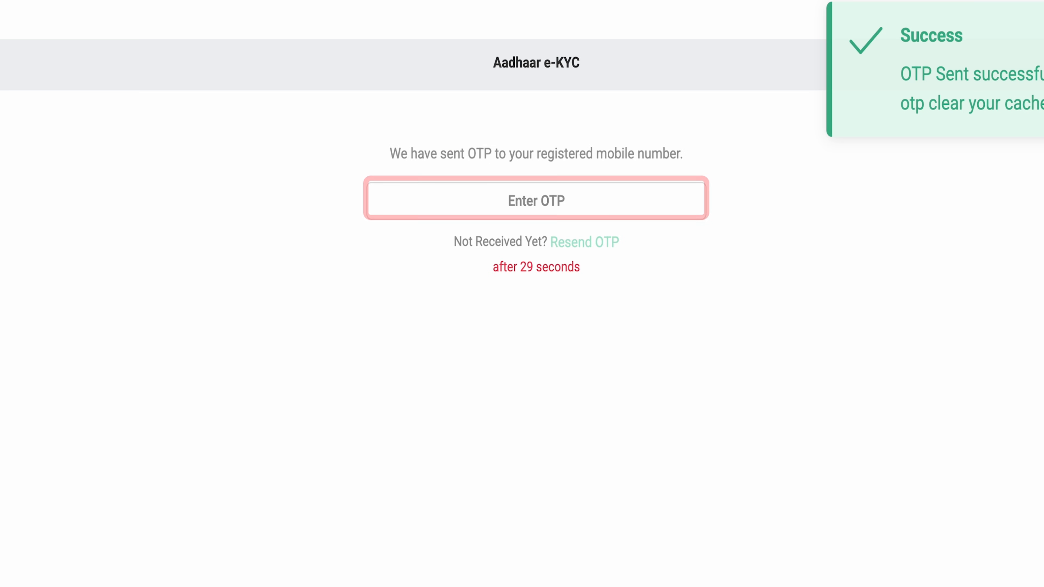
left_click(582, 206)
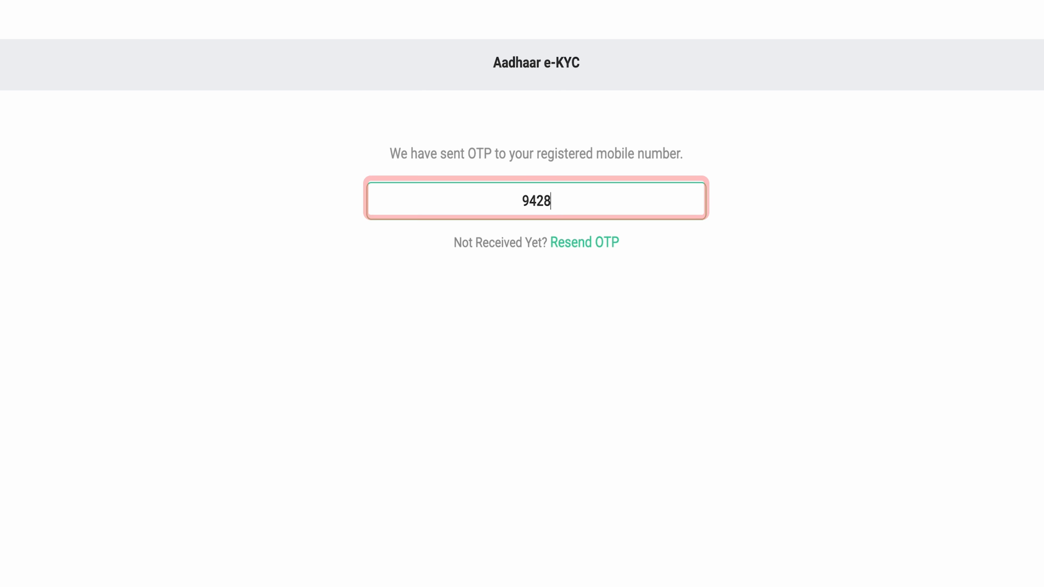
scroll(209, 232, "down", 4)
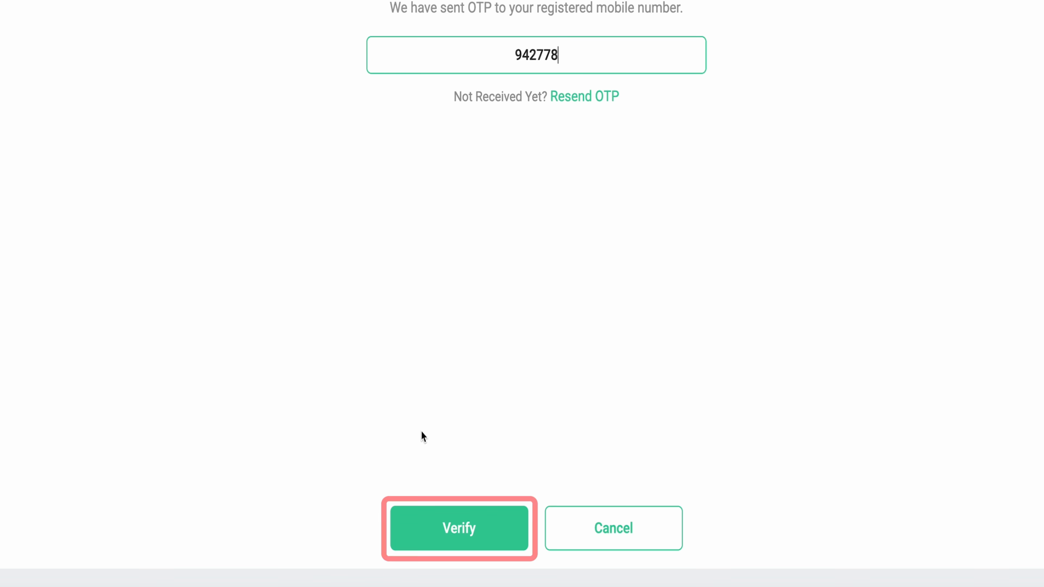
left_click(469, 535)
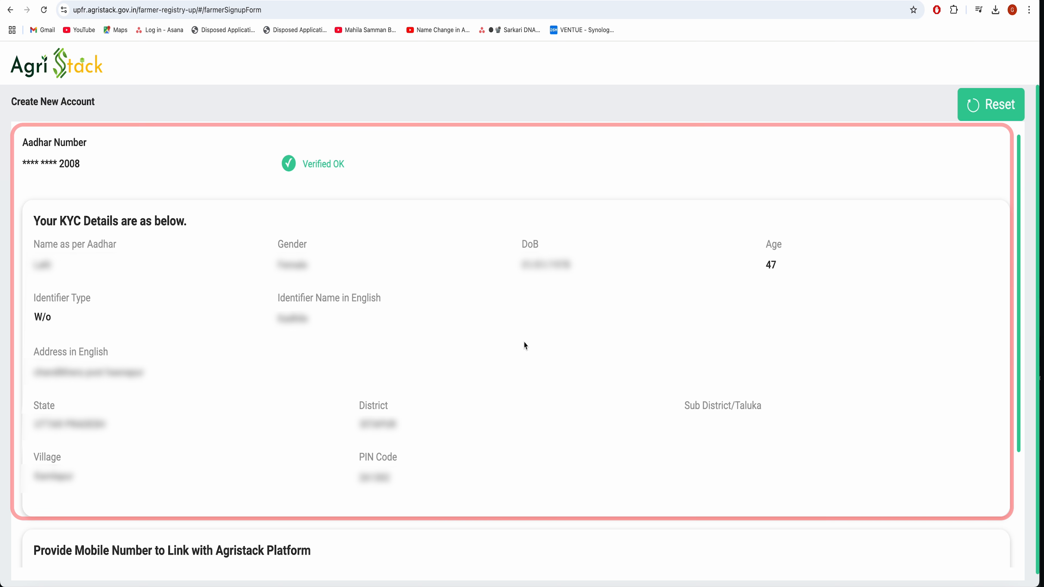
Link the farmer's mobile number and confirm it with the six-digit OTP
scroll(552, 351, "down", 2)
scroll(553, 355, "down", 2)
left_click(228, 436)
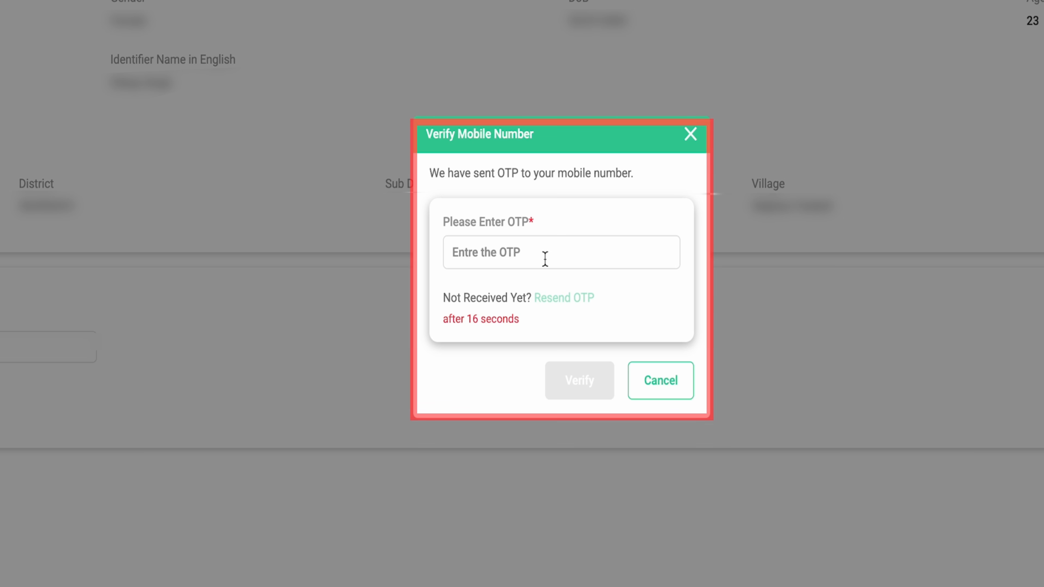
left_click(545, 259)
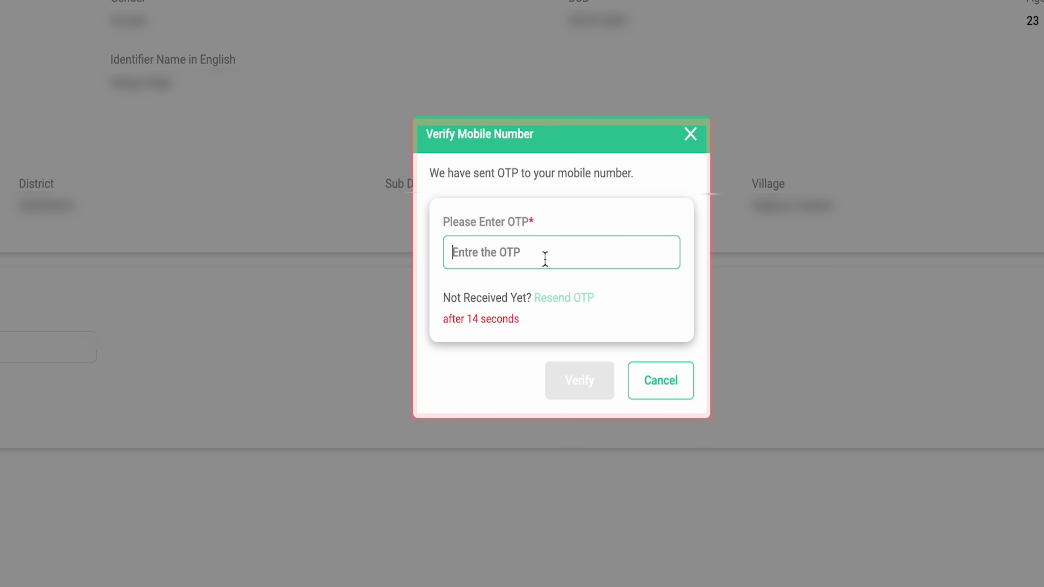
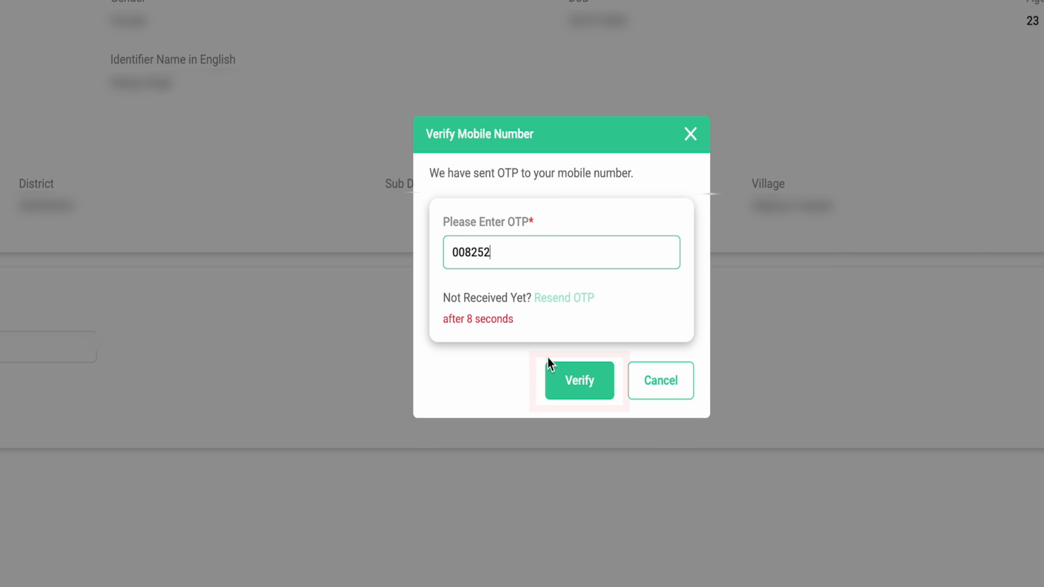
left_click(550, 364)
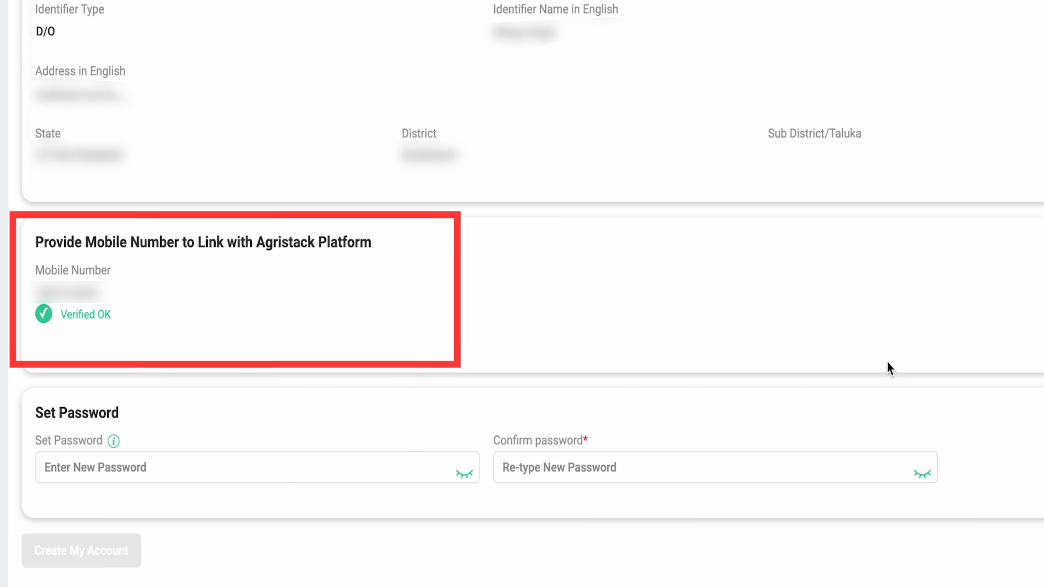
Enter and confirm a chosen account password, then create the farmer account
left_click(252, 459)
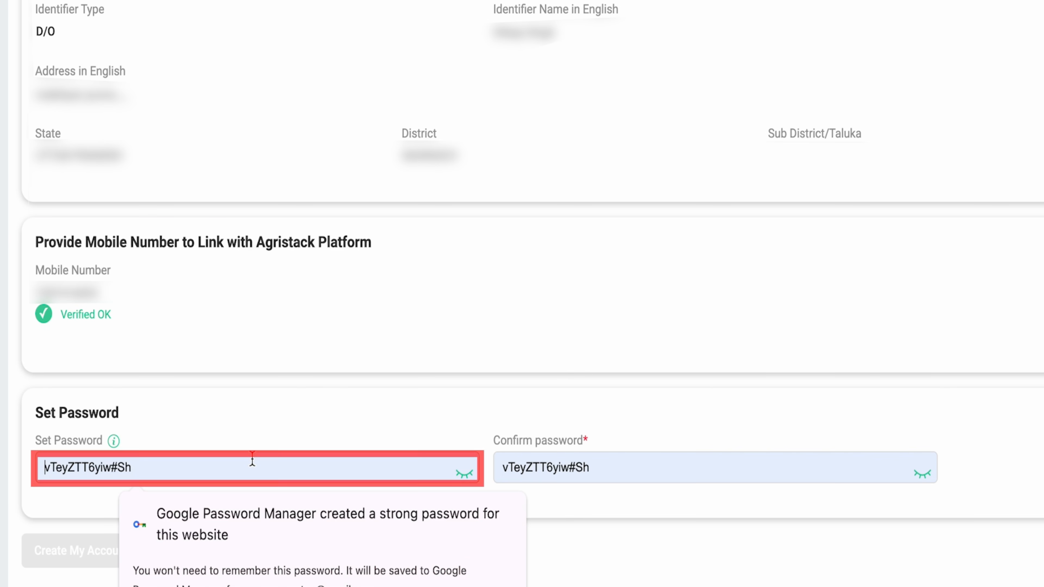
left_click(739, 547)
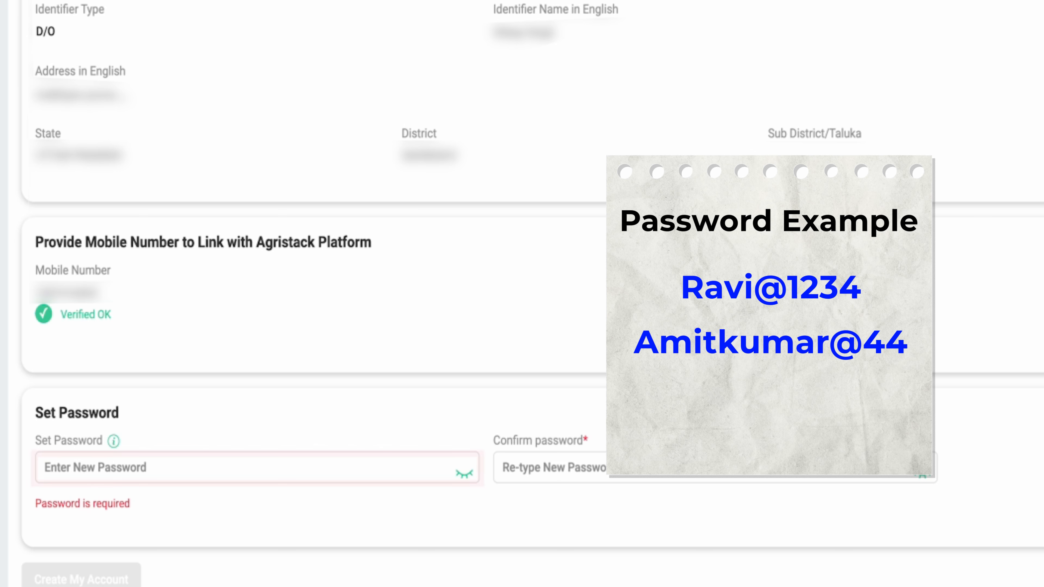
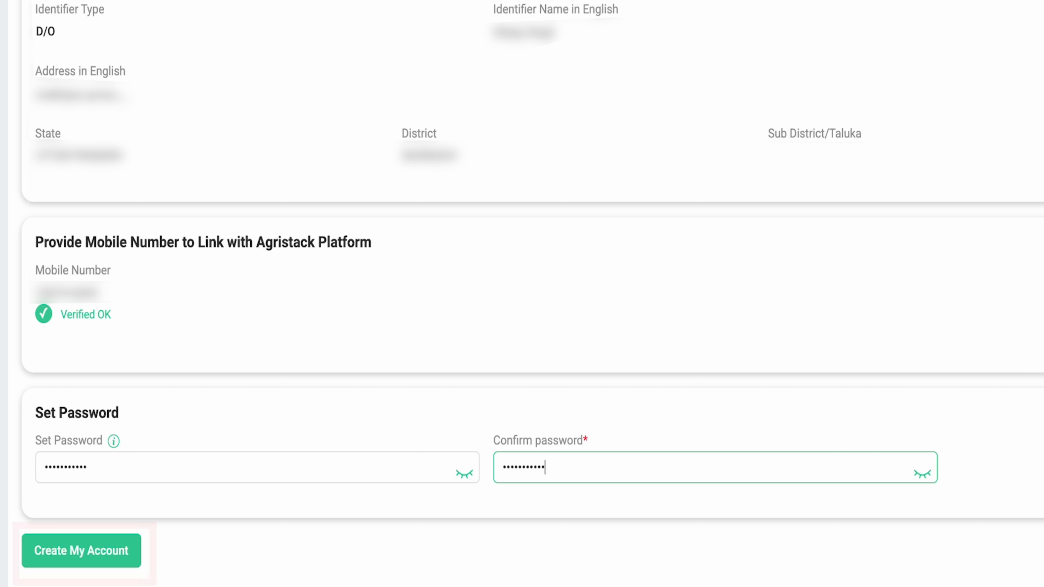
left_click(41, 549)
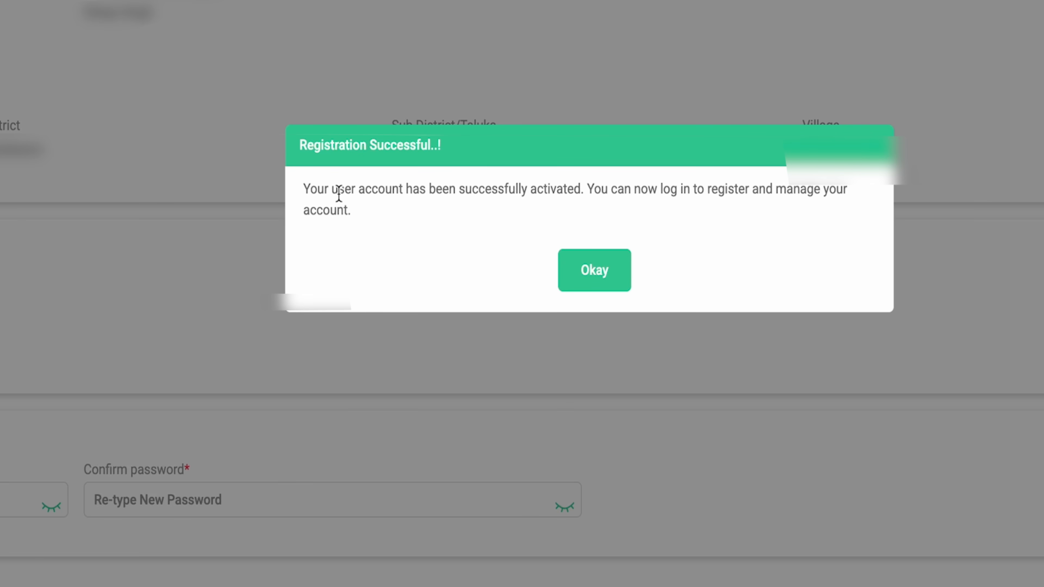
left_click_drag(458, 189, 587, 190)
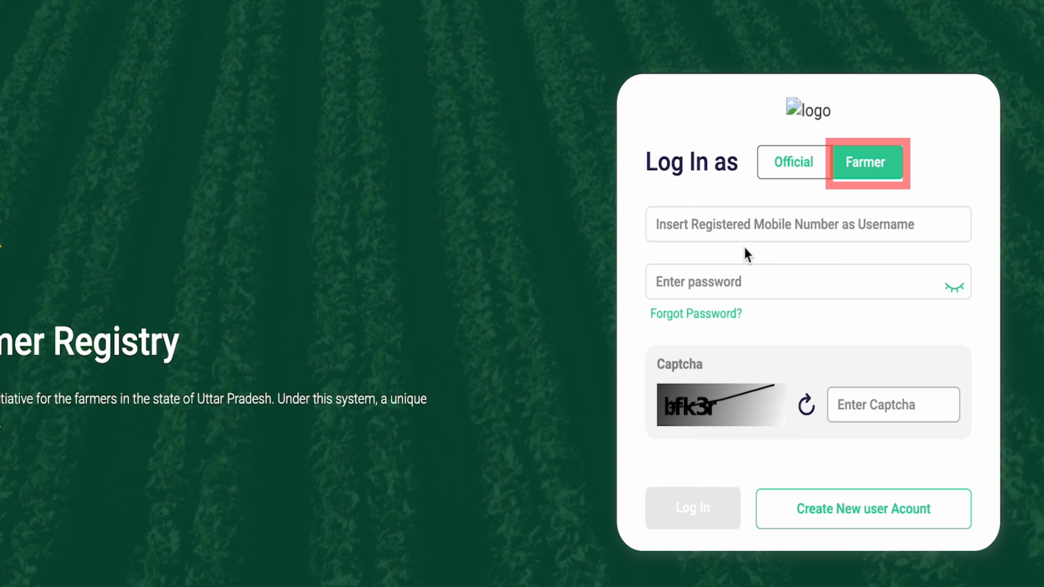
Sign in as the farmer using the registered mobile number and password
left_click(800, 200)
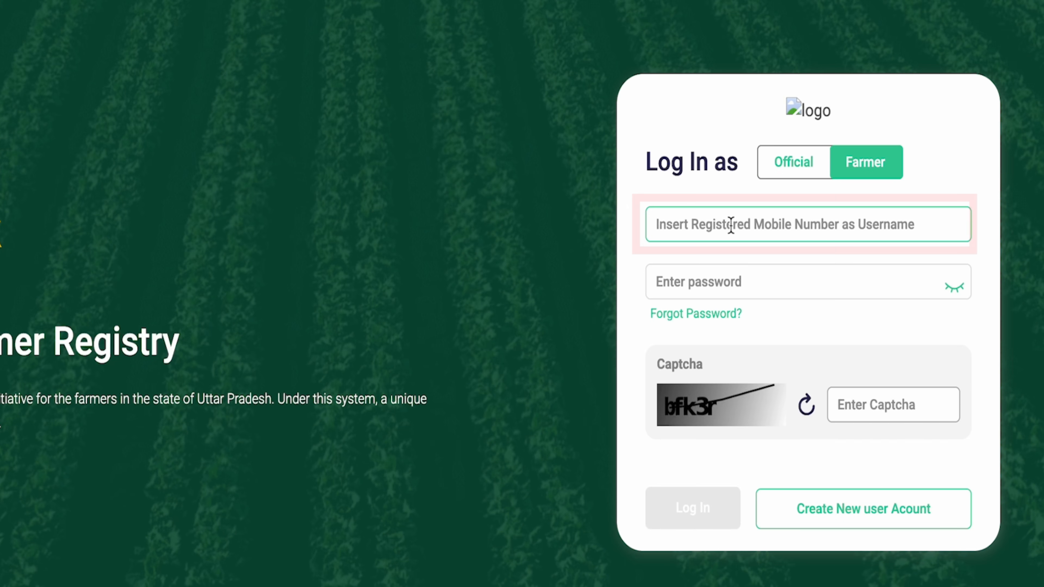
type("??")
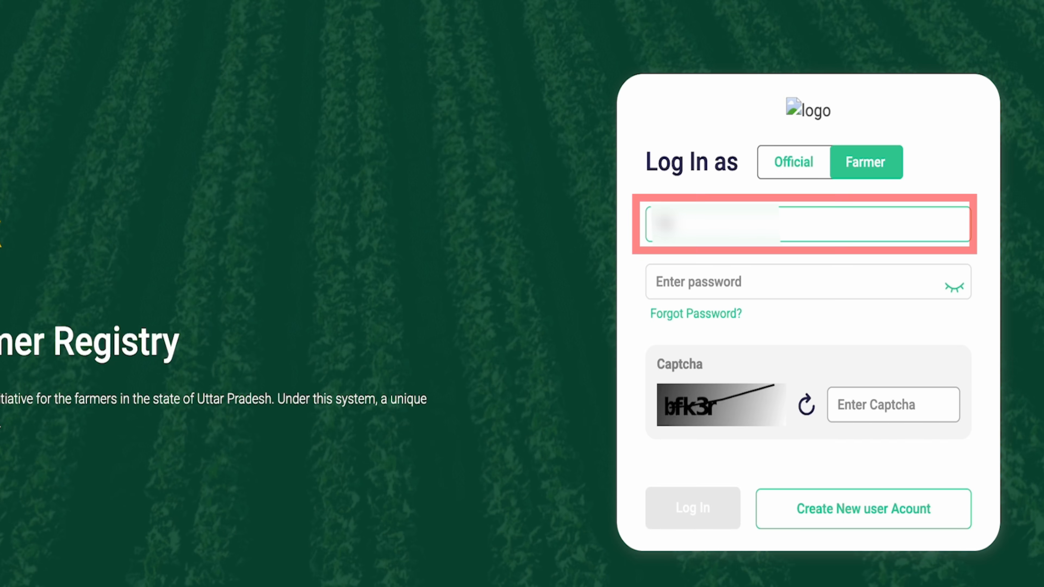
type("????????")
left_click(731, 295)
type("???????????")
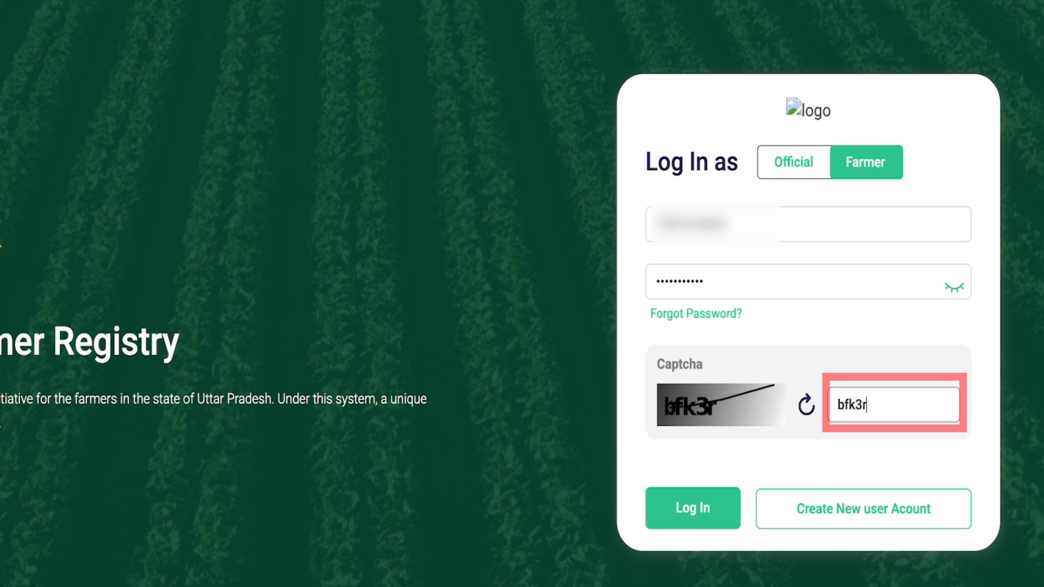
left_click(743, 518)
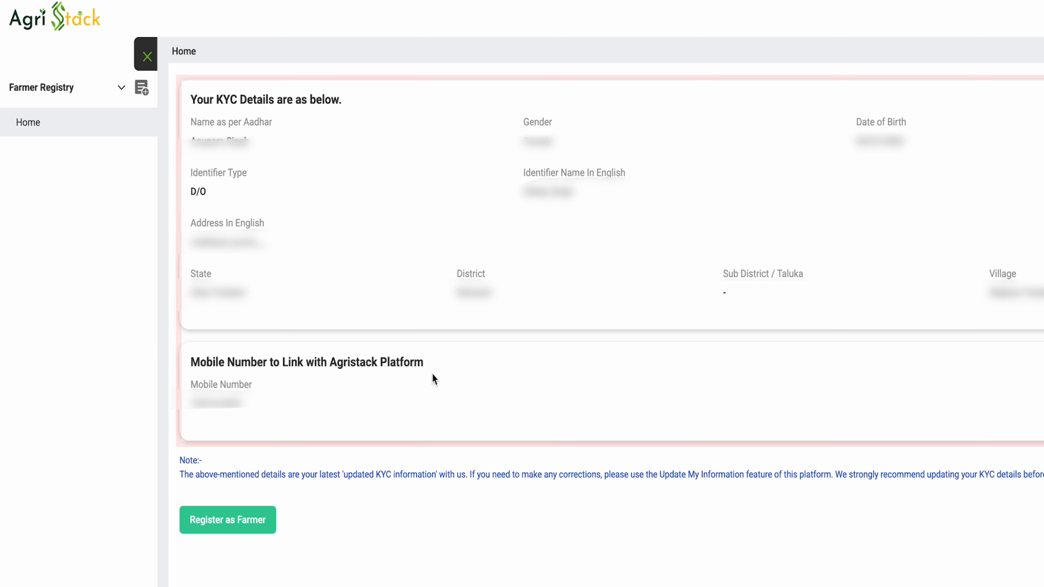
Start Register as Farmer and keep the existing registered mobile number
left_click(250, 531)
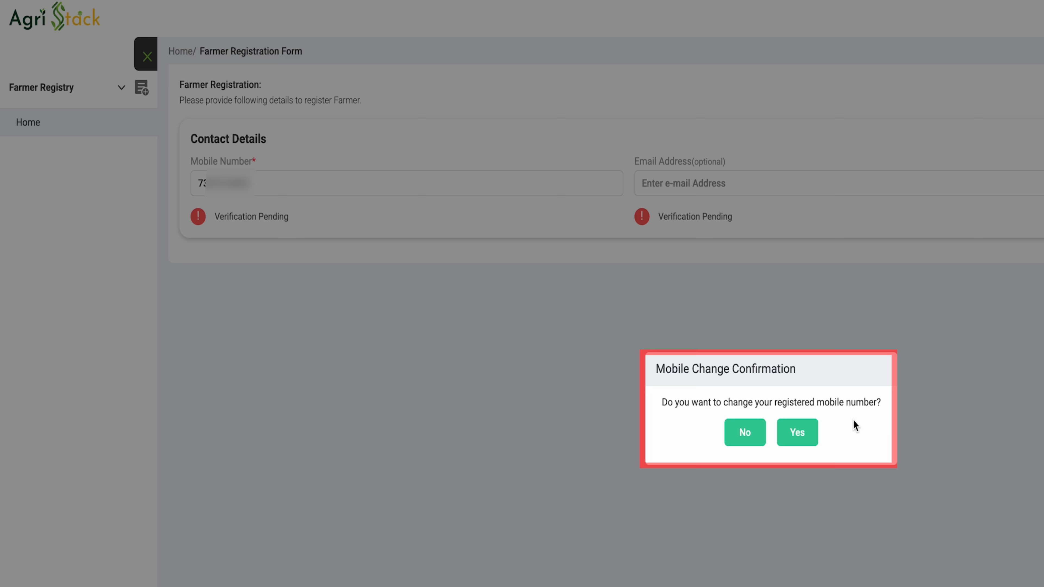
left_click(744, 432)
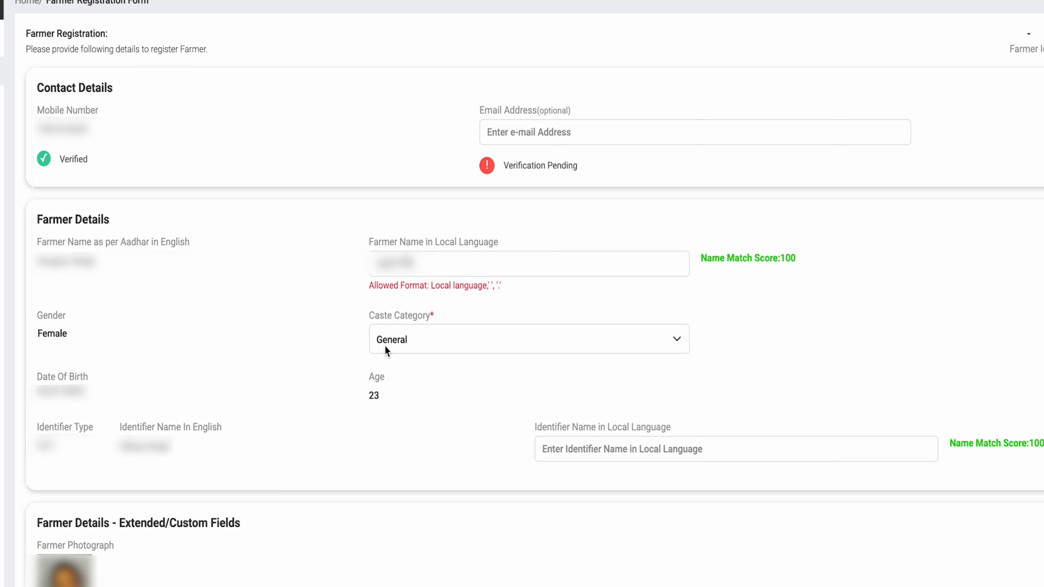
left_click(396, 342)
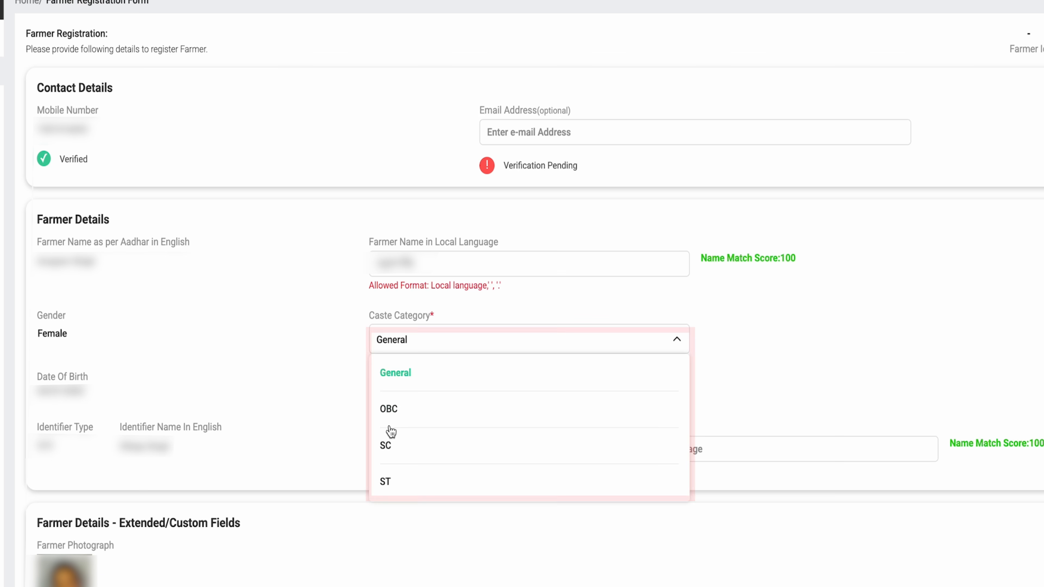
left_click(393, 373)
scroll(541, 393, "down", 10)
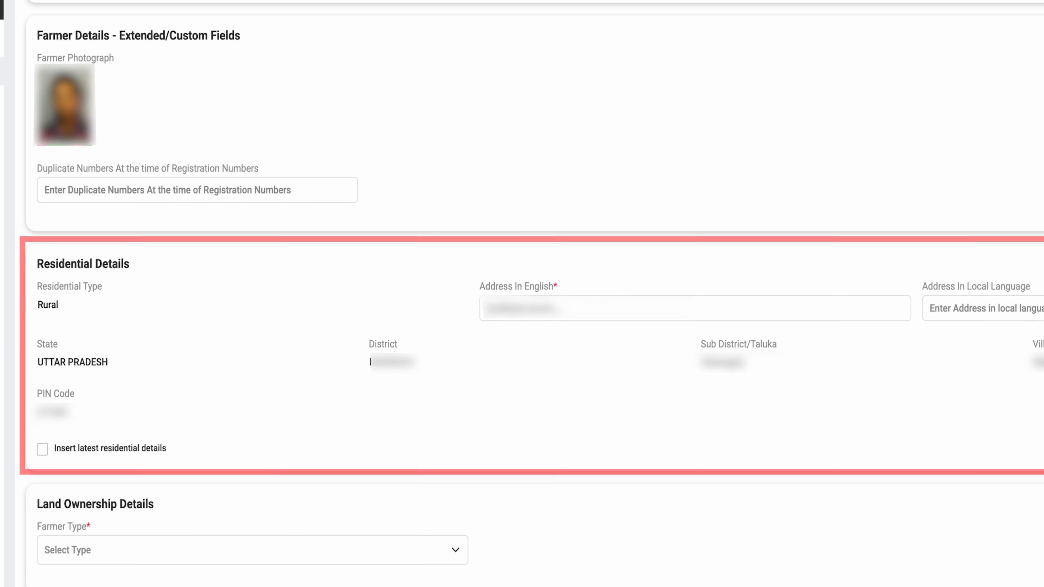
left_click(951, 302)
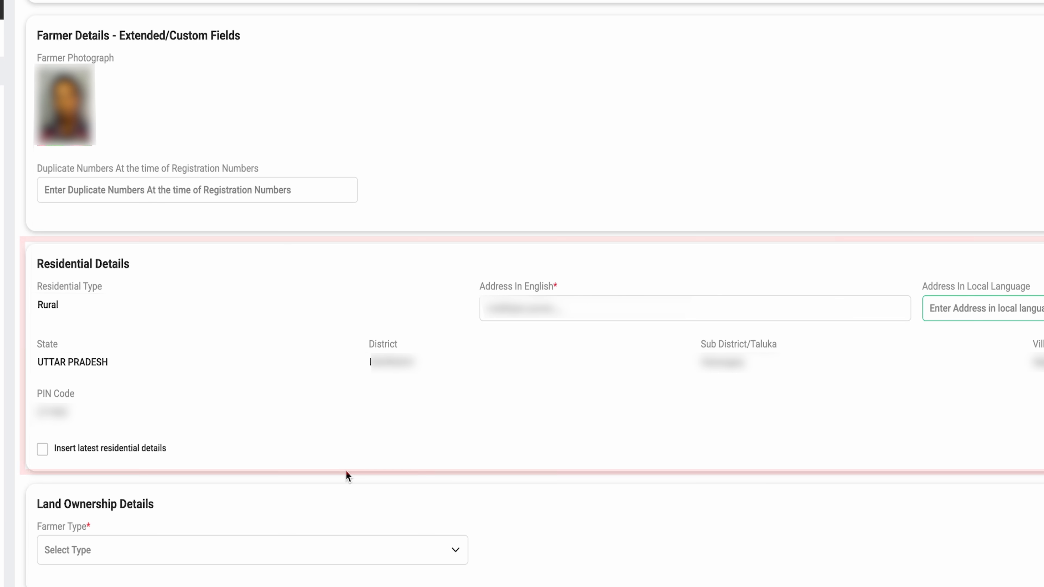
scroll(346, 470, "down", 1)
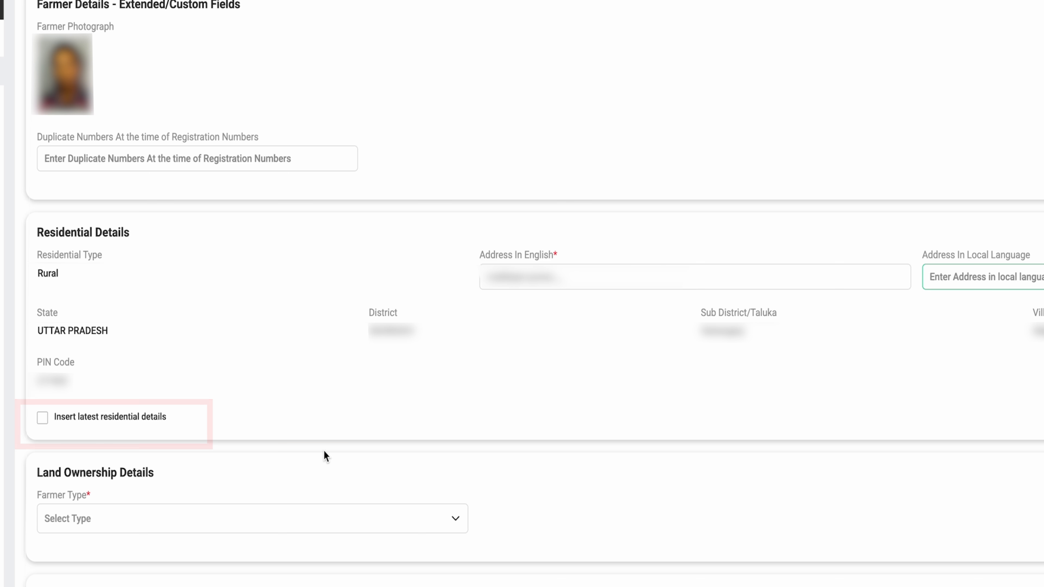
Tick Insert latest residential details and choose the farmer's district, taluka and village
left_click(43, 418)
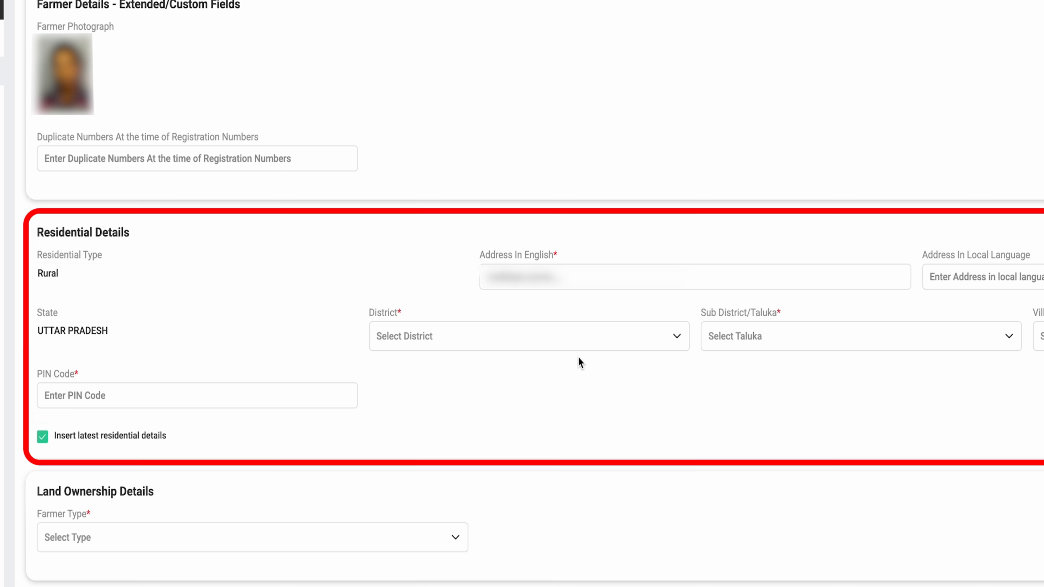
left_click(583, 348)
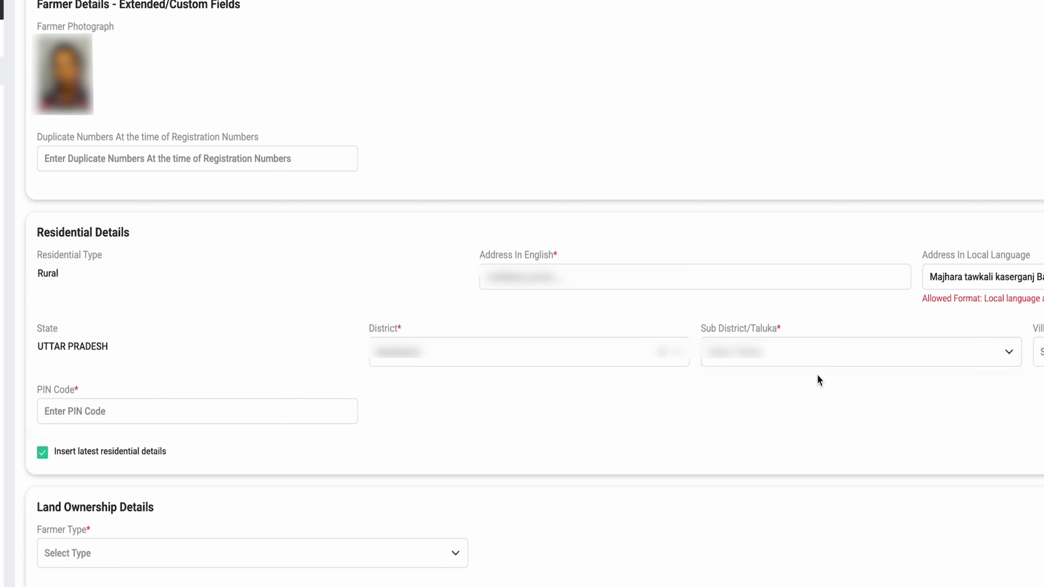
left_click(849, 352)
left_click(843, 430)
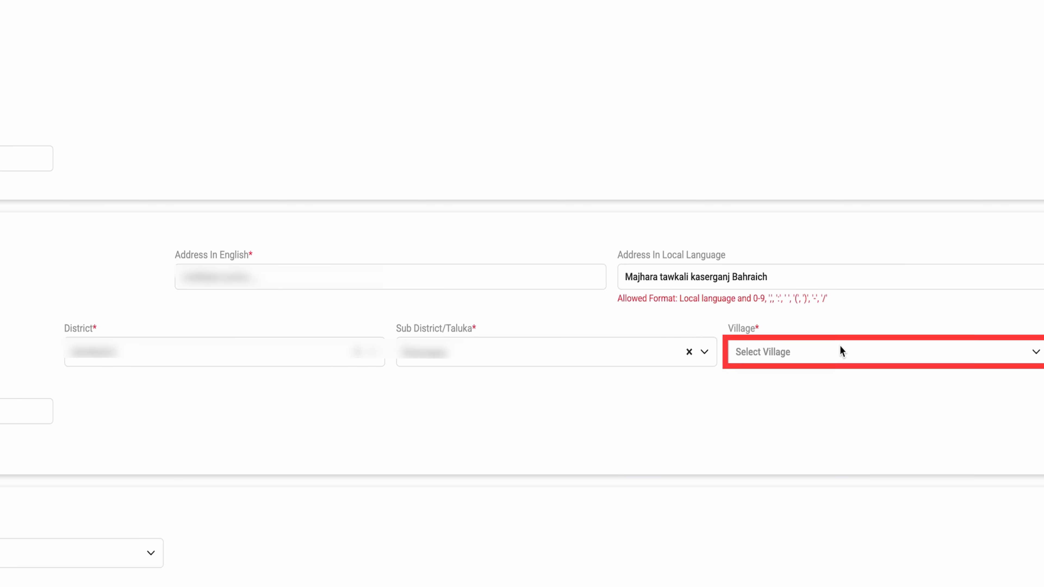
left_click(810, 351)
left_click(811, 489)
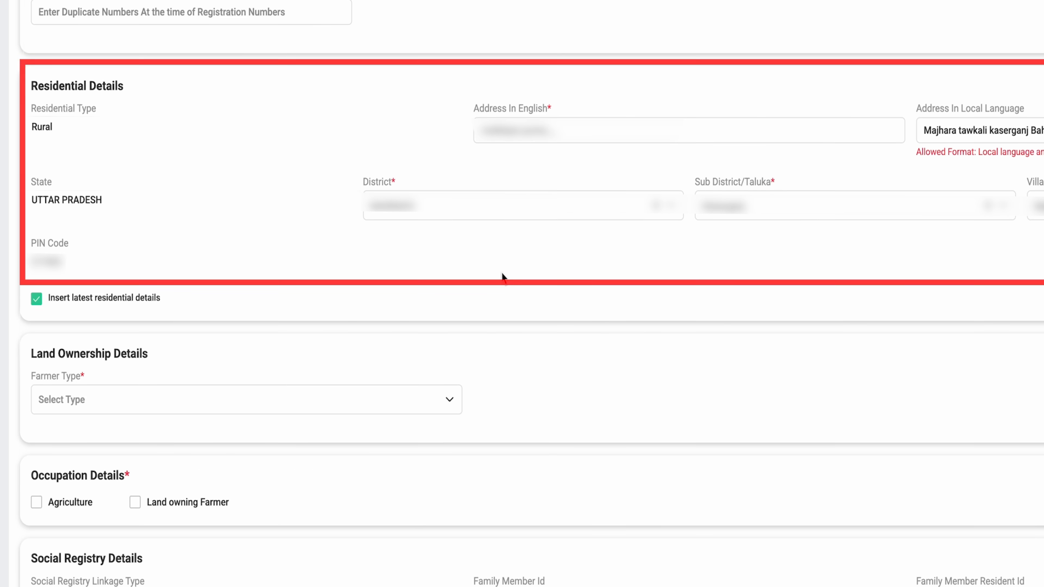
Set Farmer Type to Owner under Land Ownership Details
scroll(502, 273, "down", 6)
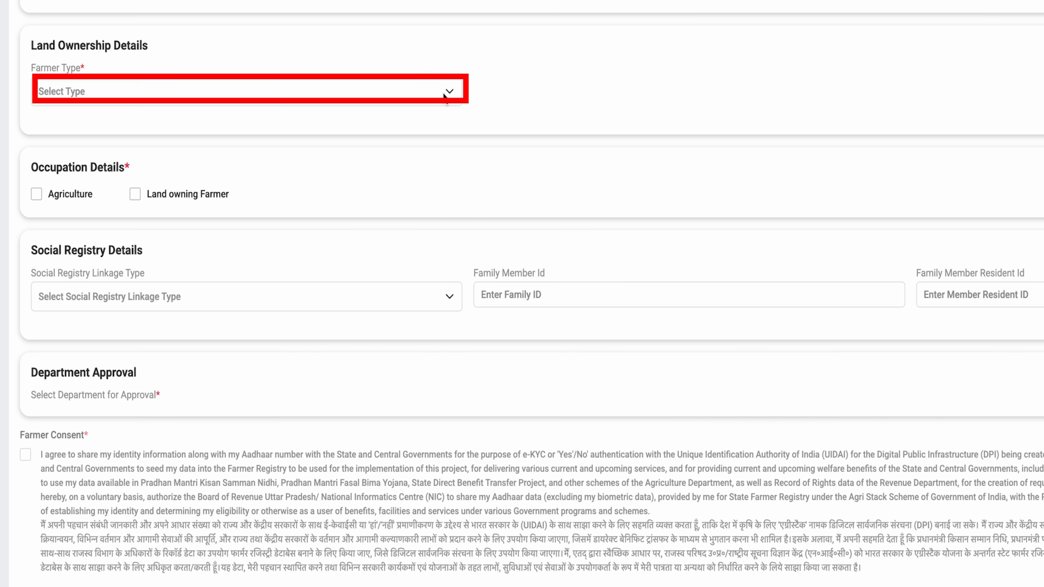
left_click(445, 94)
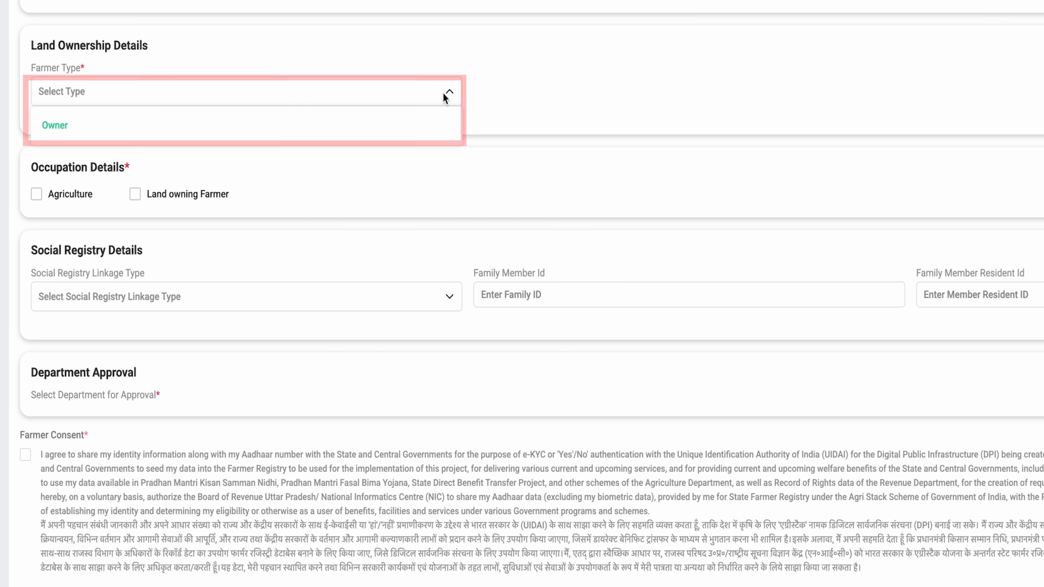
left_click(309, 133)
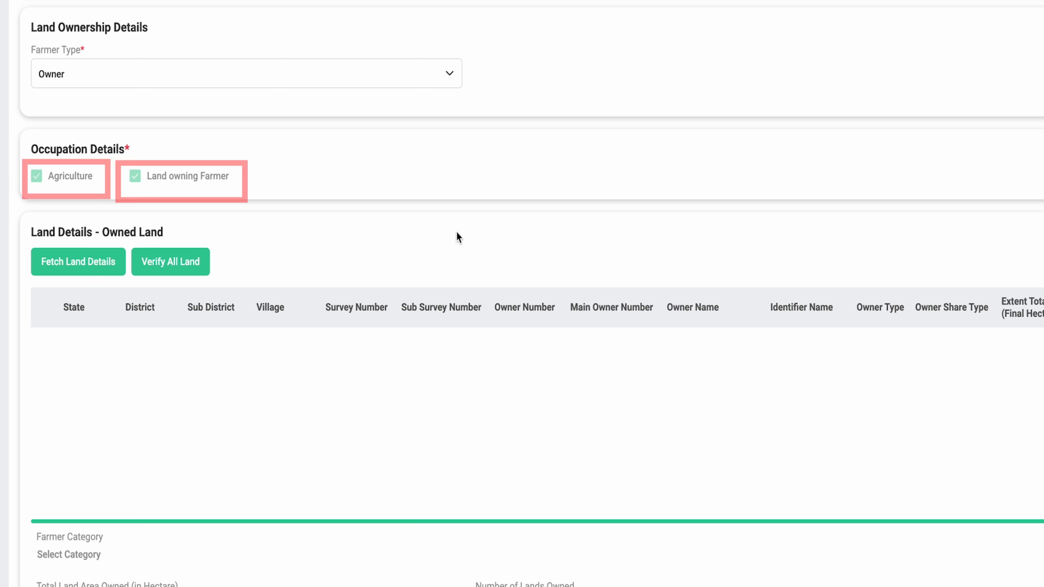
Open Fetch Land Details, pick the land's district and sub-district, and browse the village list
scroll(456, 235, "down", 3)
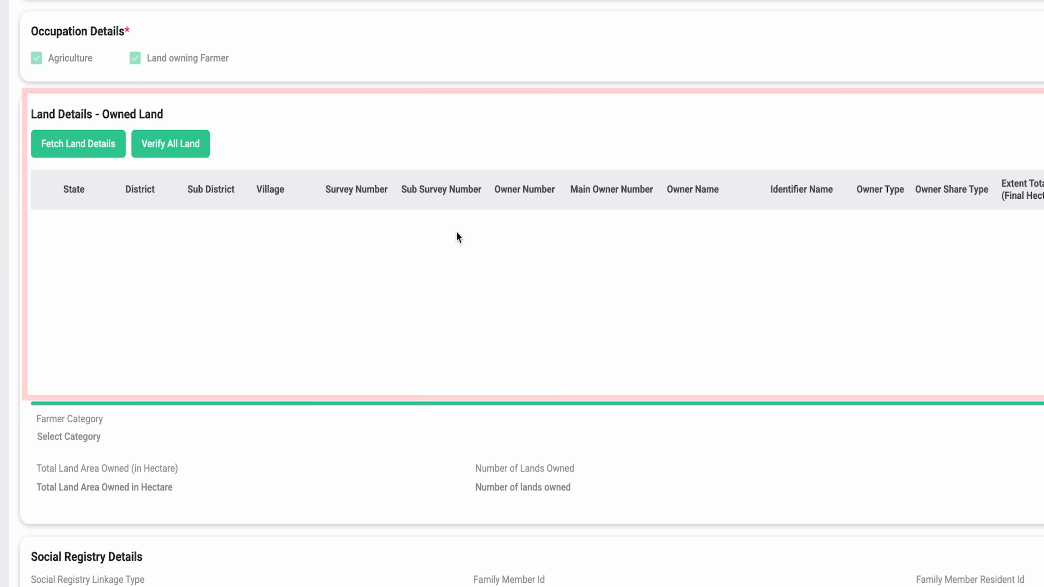
scroll(458, 233, "down", 1)
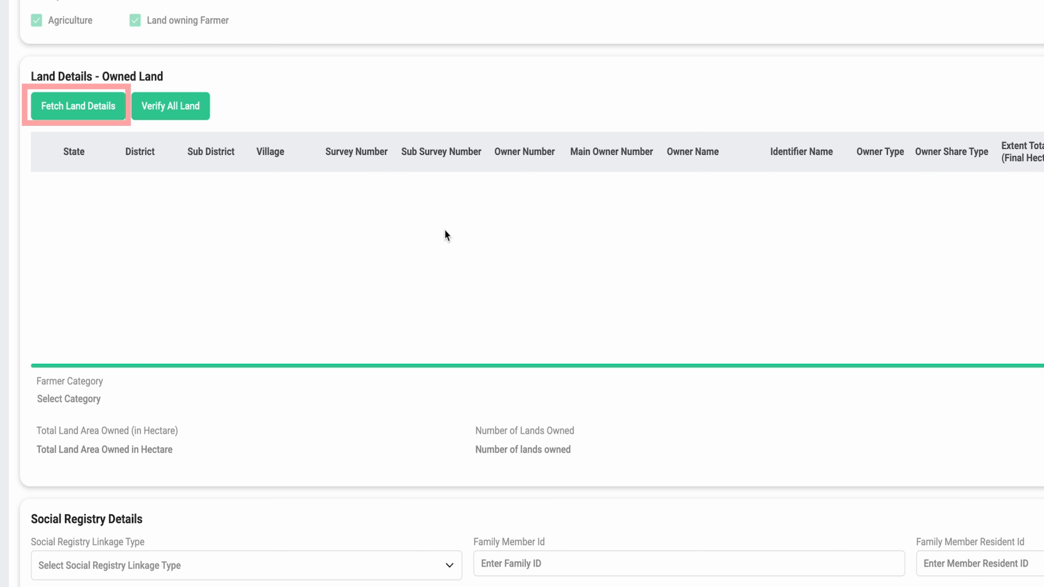
left_click(47, 110)
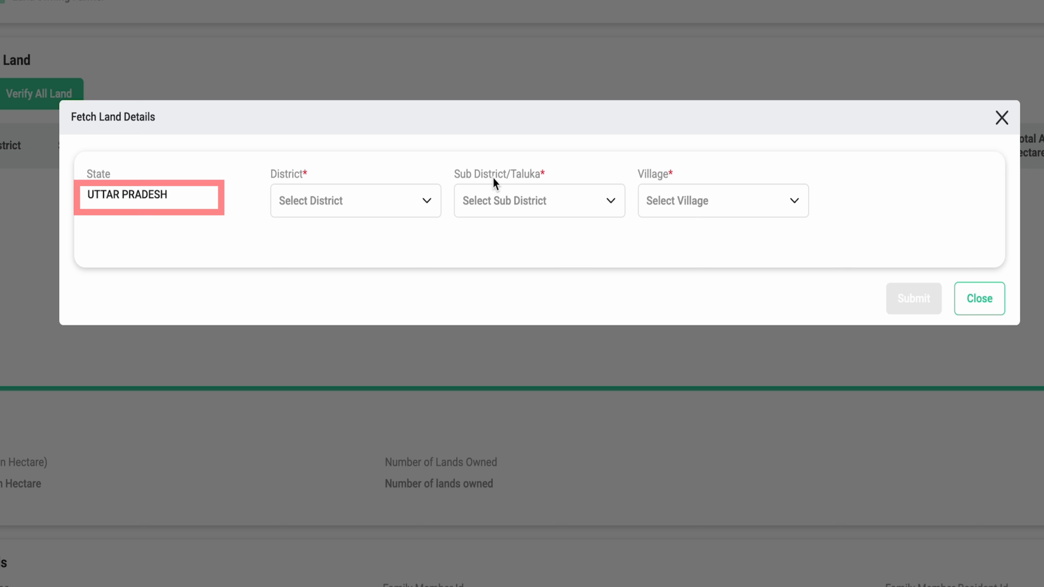
left_click(417, 198)
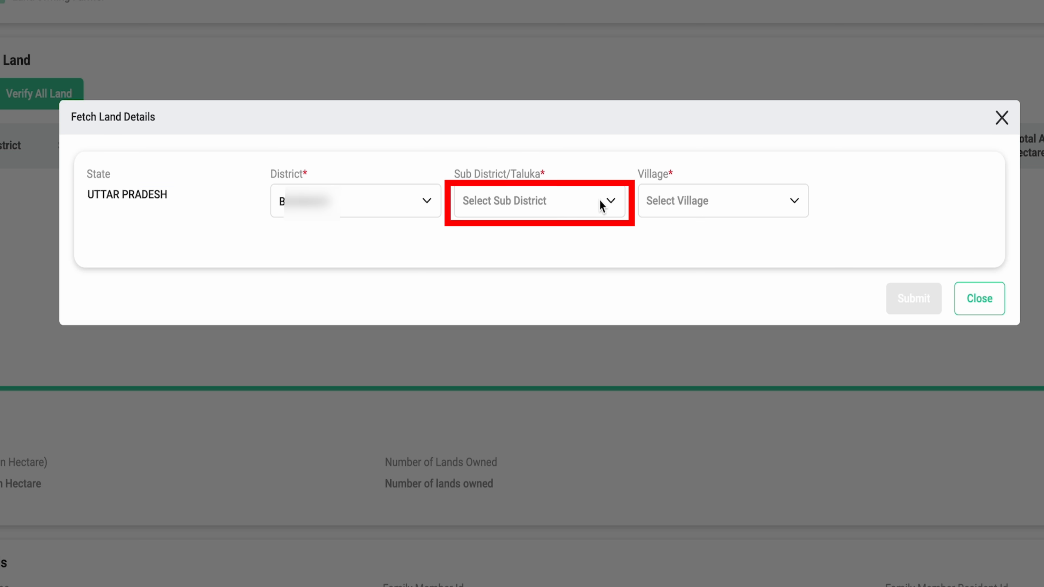
left_click(600, 201)
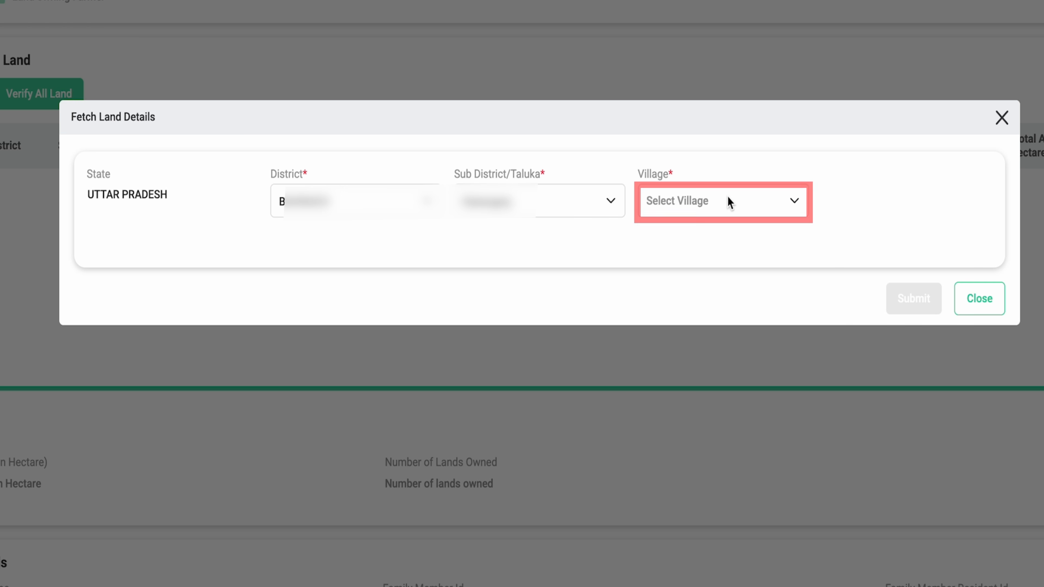
left_click(728, 200)
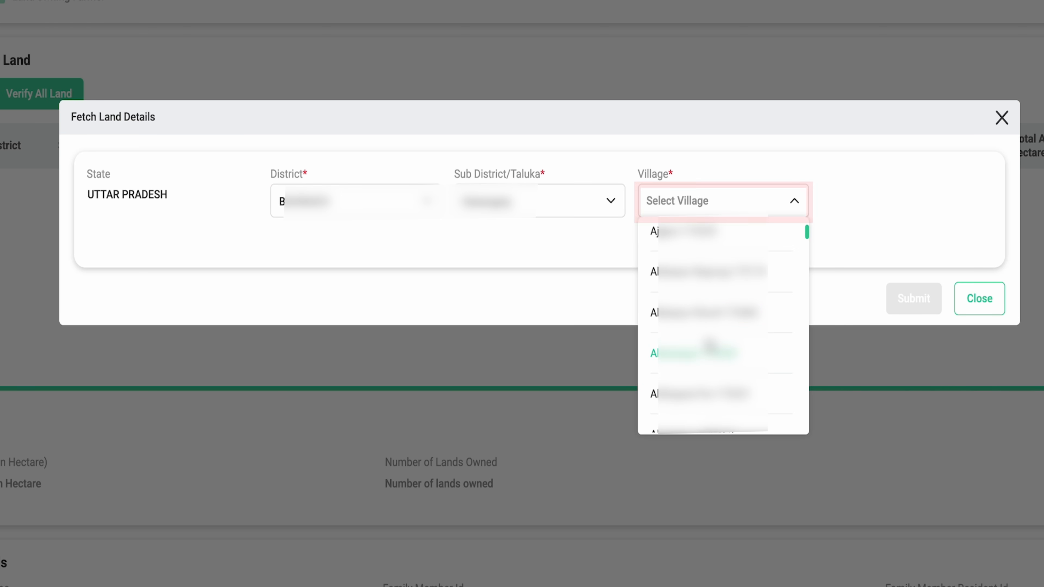
scroll(710, 347, "down", 5)
scroll(710, 343, "down", 6)
scroll(708, 346, "down", 6)
scroll(710, 347, "down", 5)
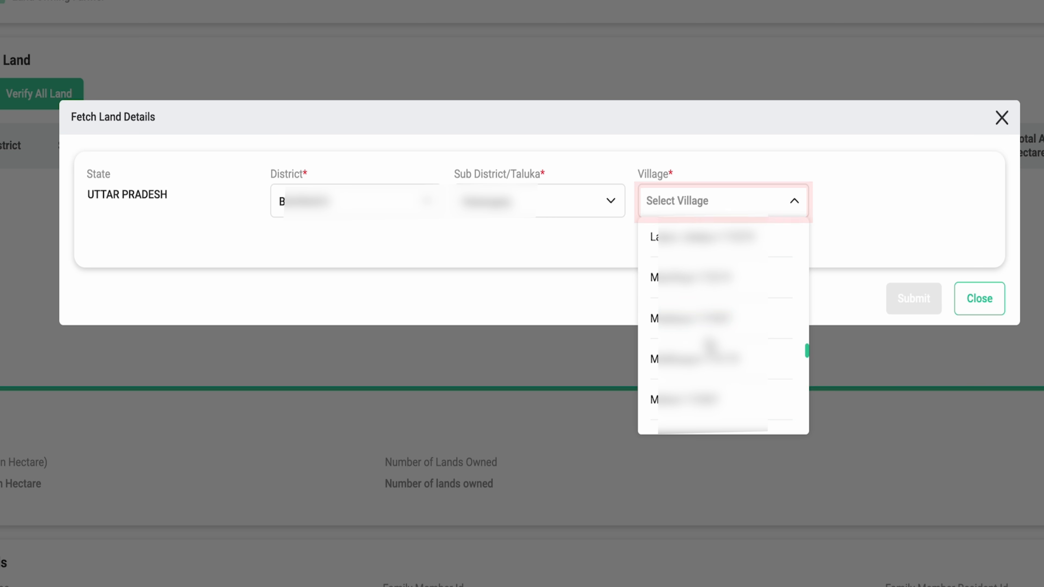
scroll(710, 347, "down", 2)
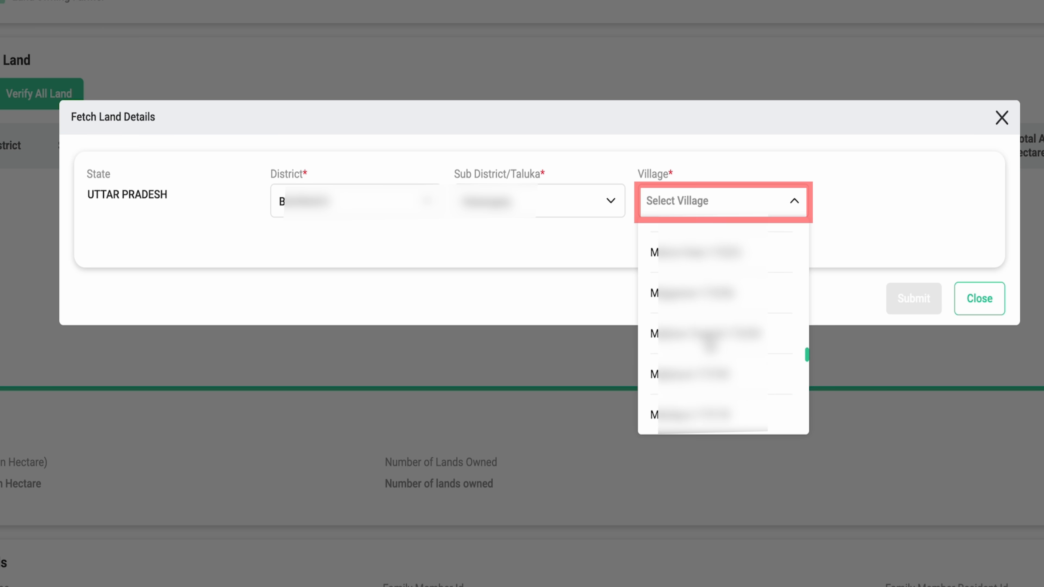
scroll(710, 343, "down", 1)
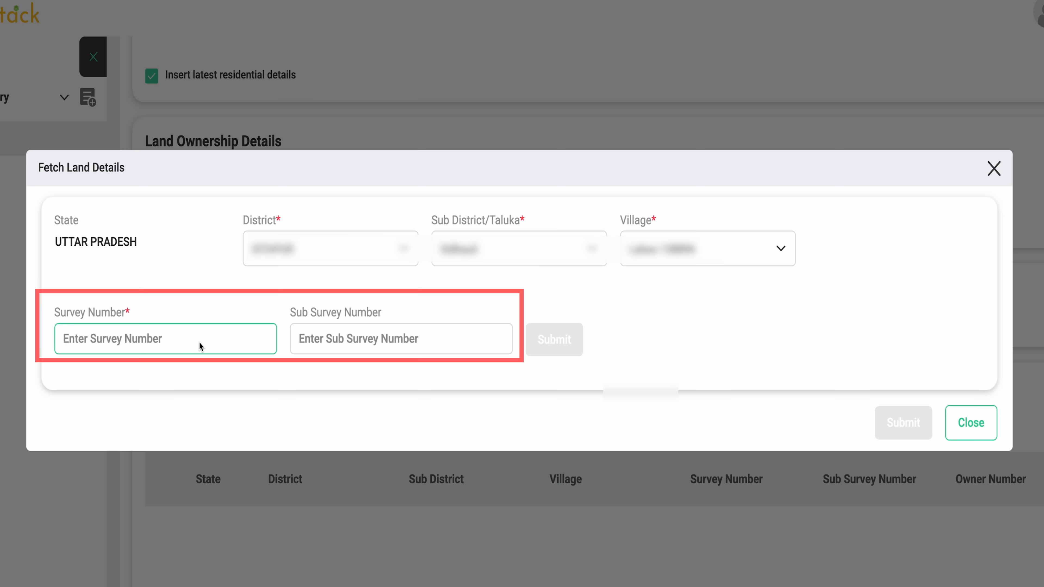
Look up the plot's owners with survey number 1102 and sub survey number 15
type("1102")
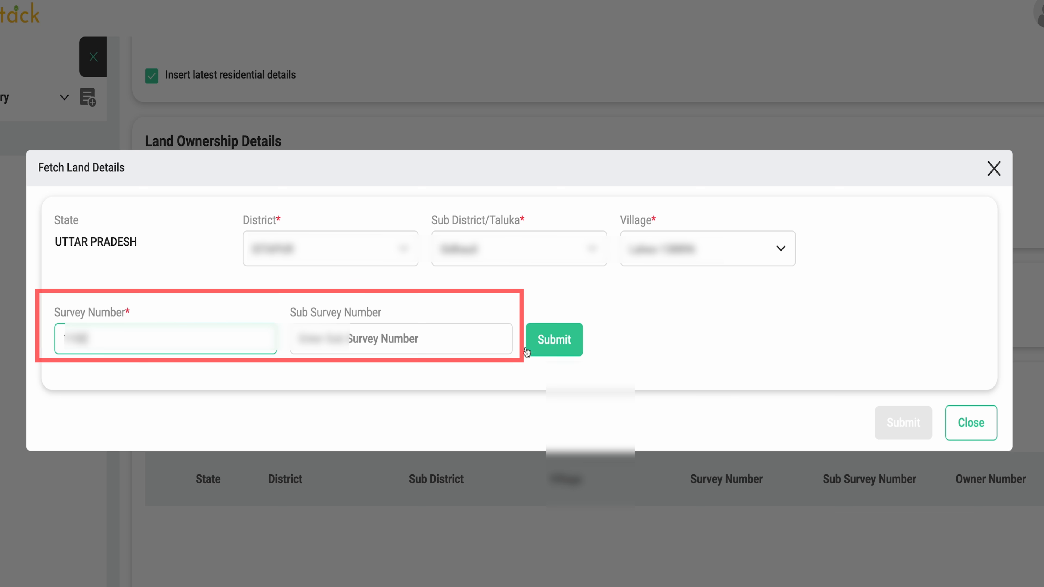
left_click(556, 341)
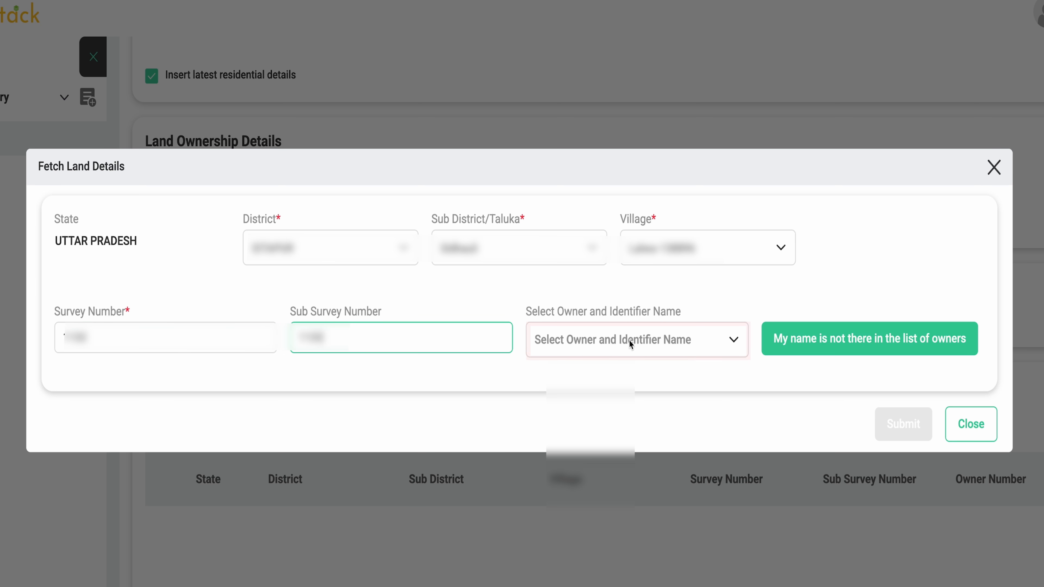
left_click(692, 339)
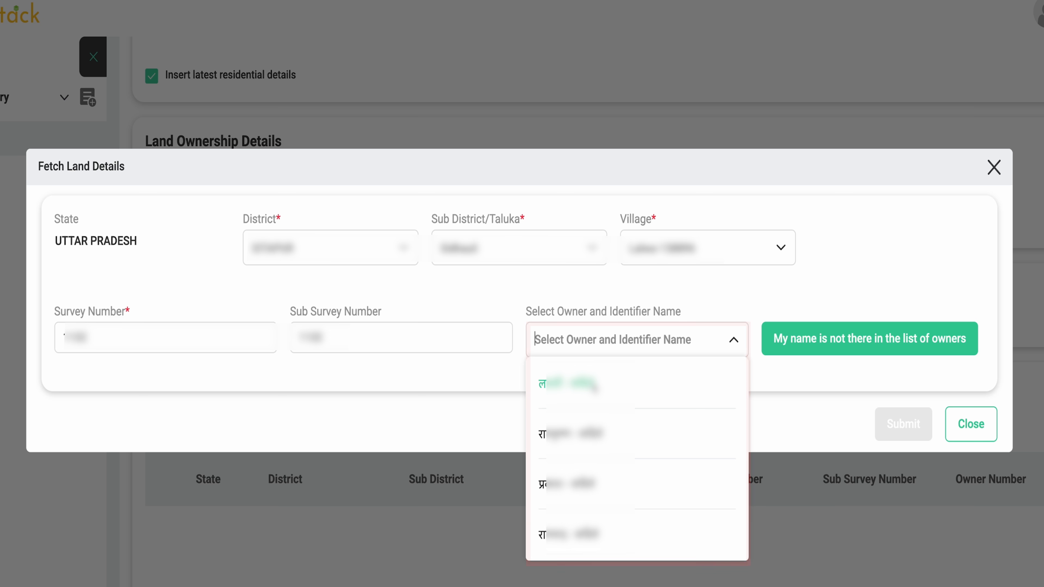
left_click(452, 339)
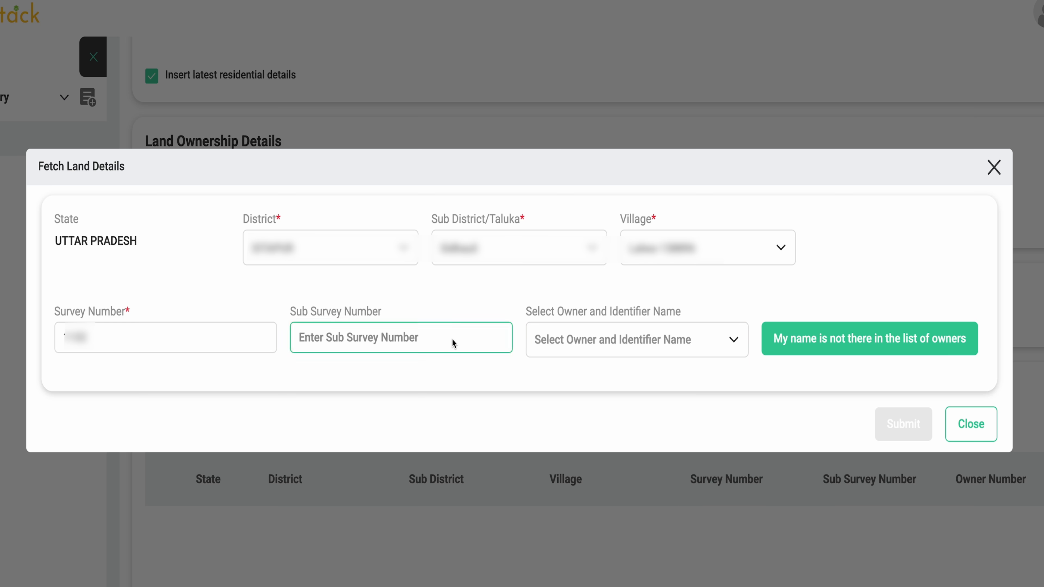
type("15")
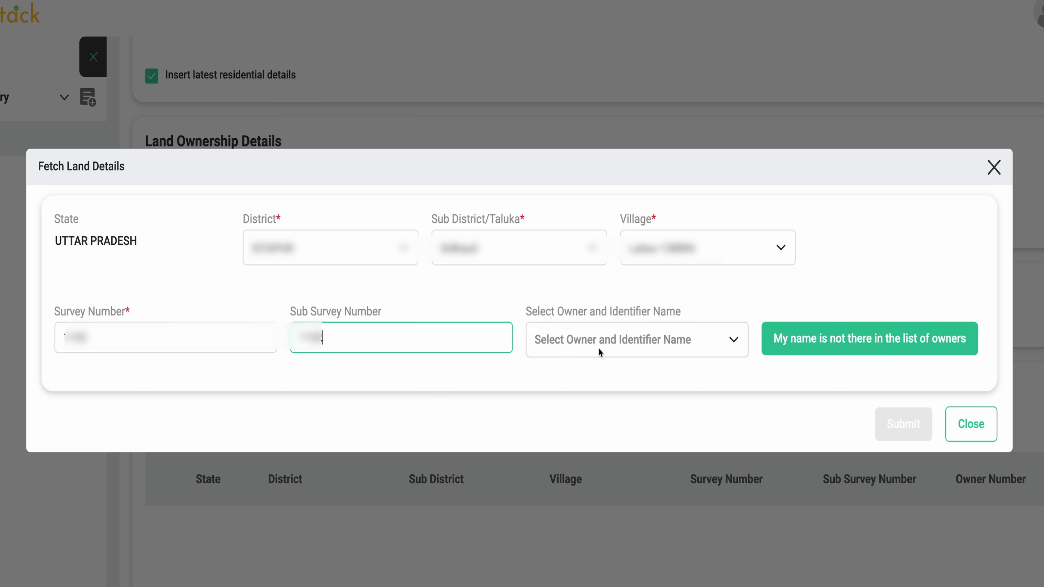
left_click(686, 341)
Pick the first owner in the Select Owner and Identifier Name list to load the land records
left_click(620, 342)
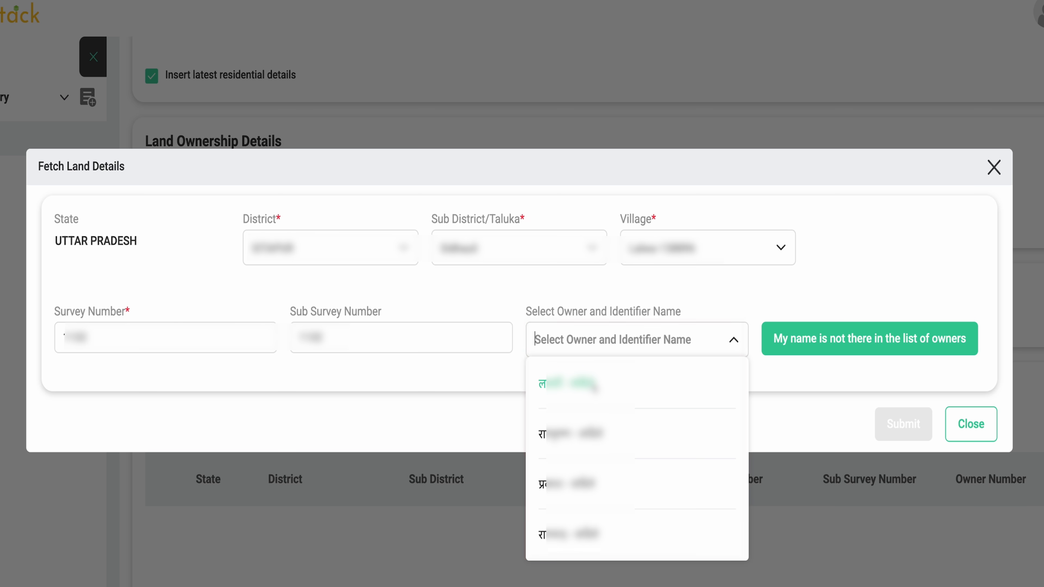
left_click(593, 384)
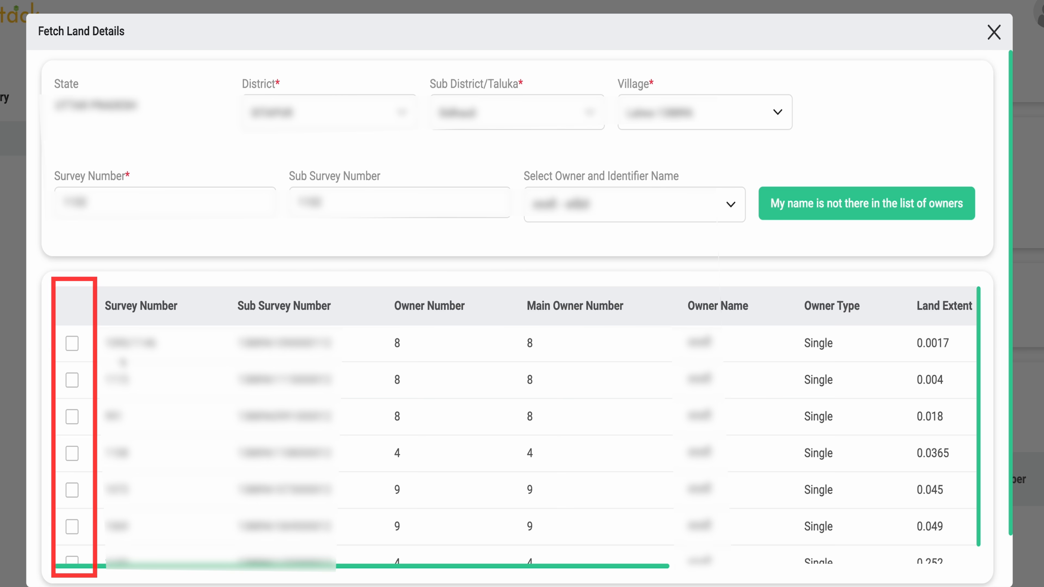
Tick all seven fetched land records and submit them to the Owned Land table
left_click(72, 343)
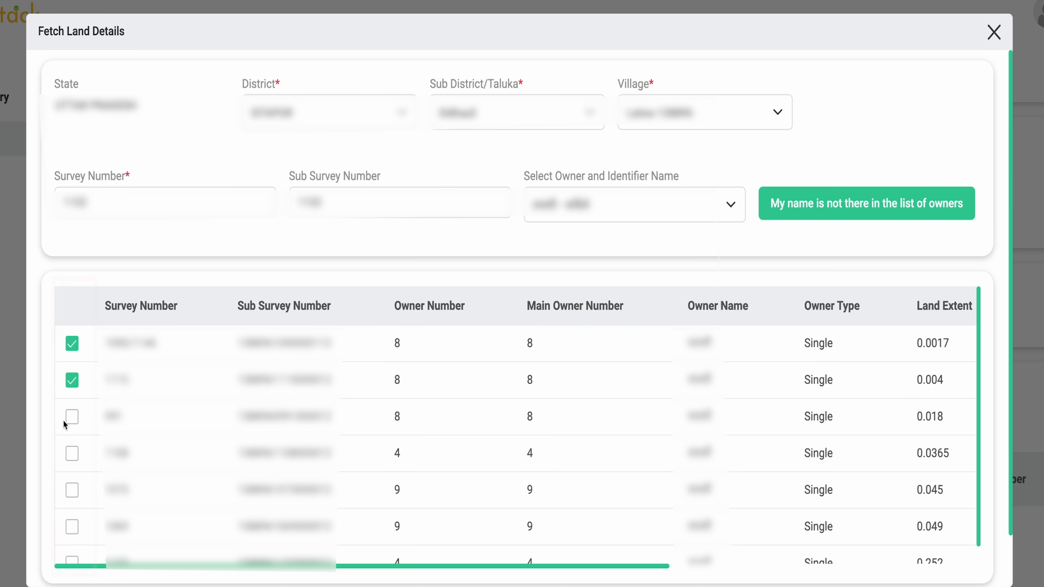
left_click(73, 455)
scroll(165, 469, "down", 1)
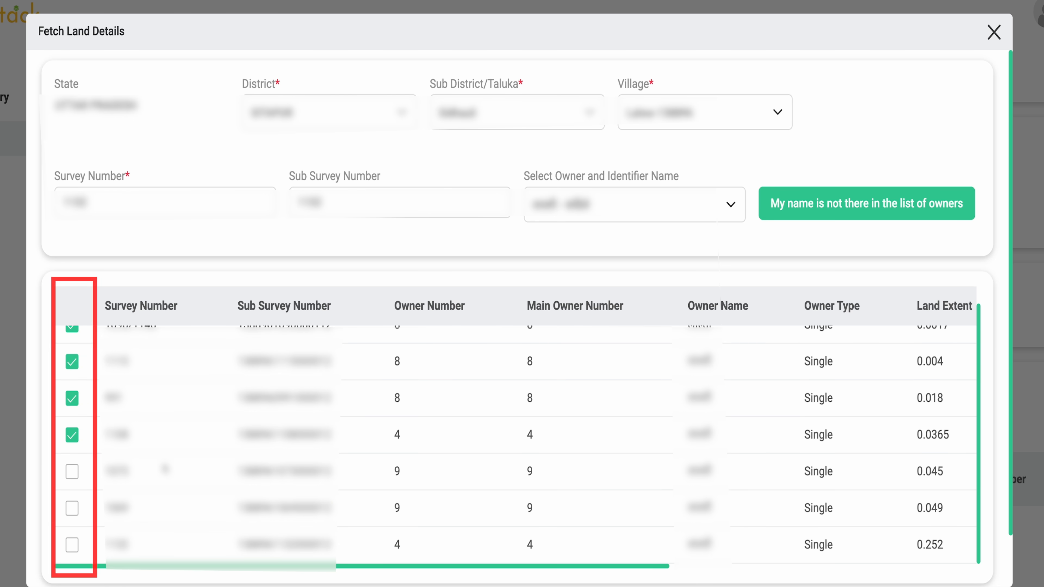
left_click(72, 471)
left_click(72, 508)
left_click(72, 544)
scroll(776, 532, "down", 2)
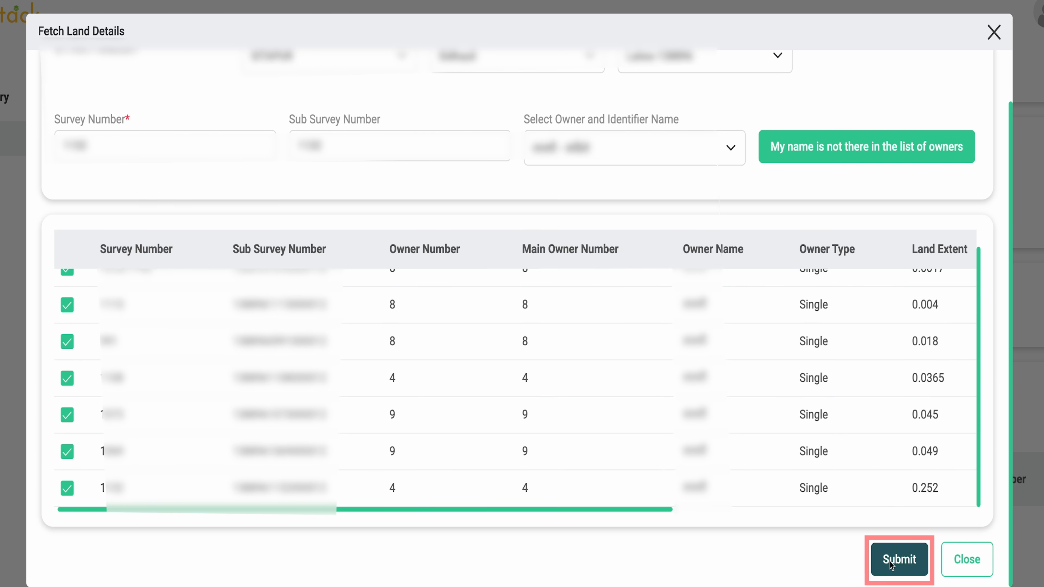
left_click(896, 560)
scroll(429, 409, "up", 1)
scroll(448, 405, "down", 2)
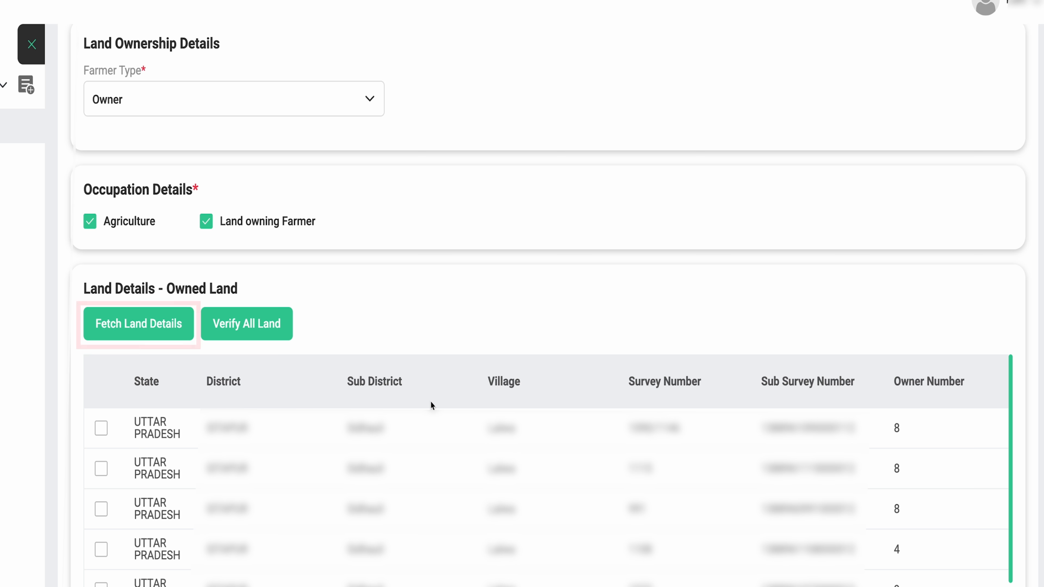
Verify all land, making a Marginal Farmer with 7 lands totalling 0.4062 hectare, and choose Revenue approval
left_click(243, 335)
scroll(144, 430, "down", 10)
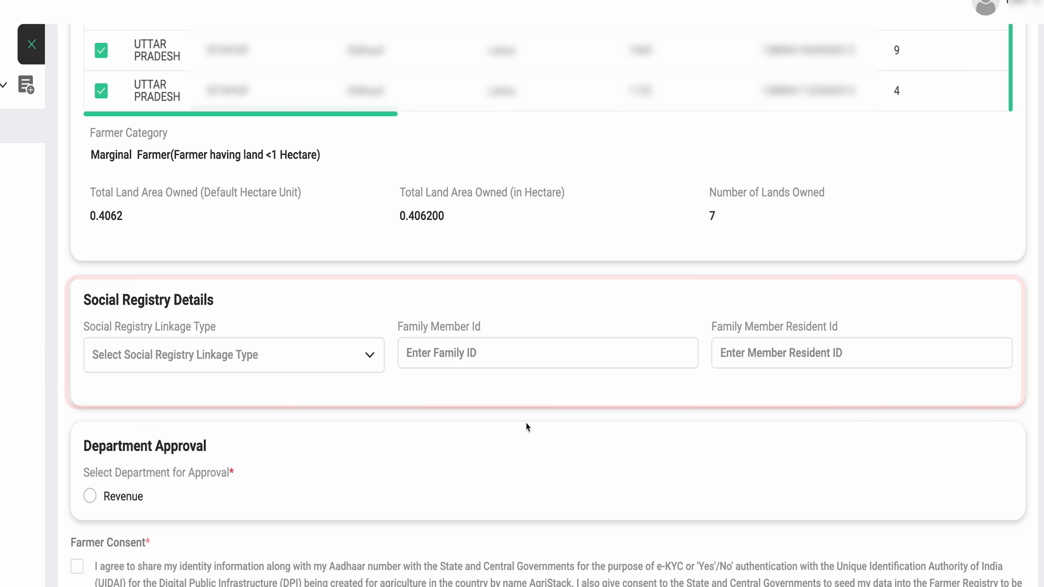
scroll(526, 424, "down", 4)
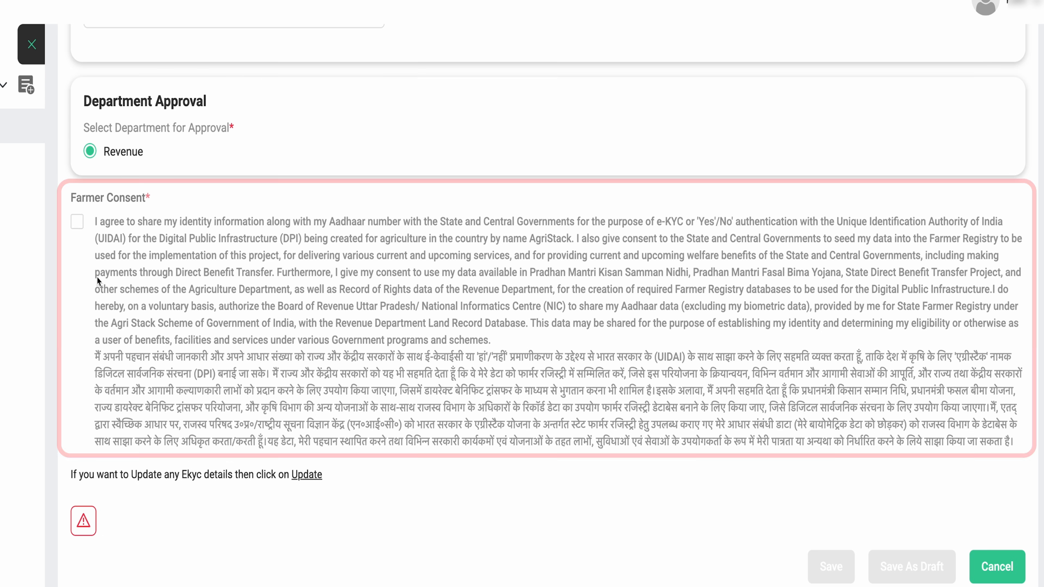
Complete the Aadhaar OTP check for farmer consent, save the registration and continue to C-DAC eSign
left_click(304, 475)
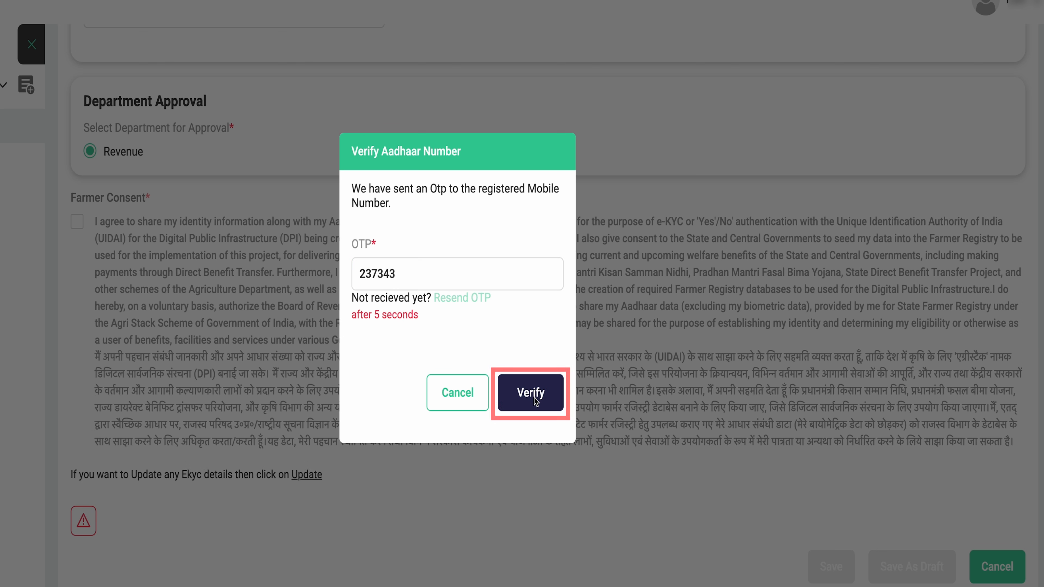
left_click(534, 397)
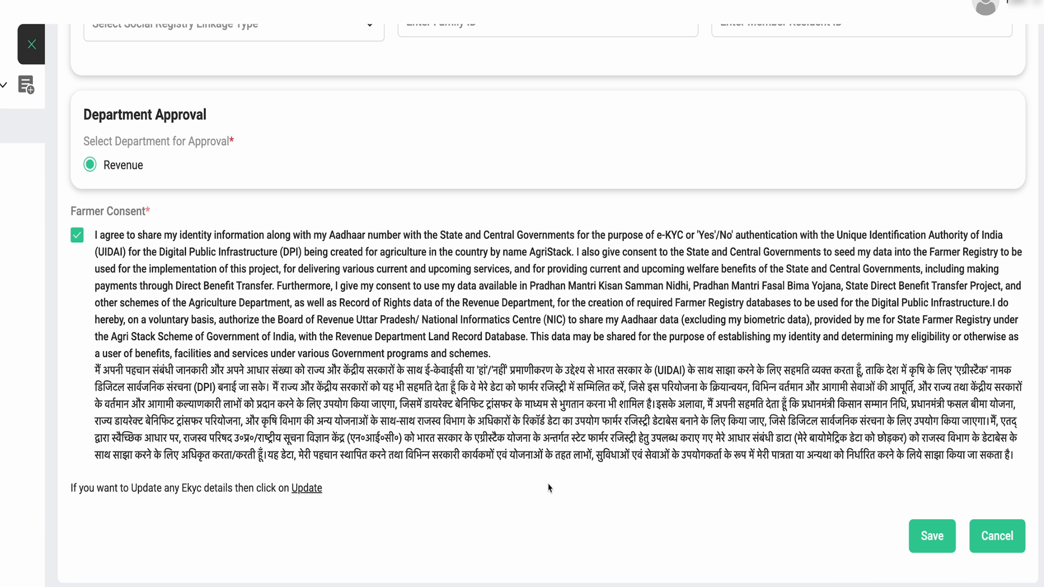
left_click(918, 538)
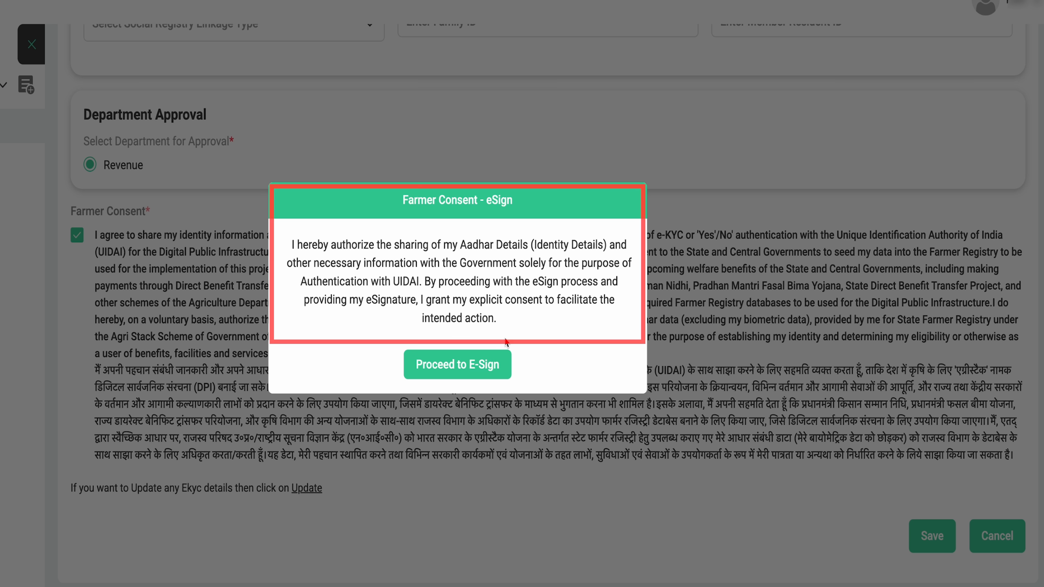
left_click(474, 373)
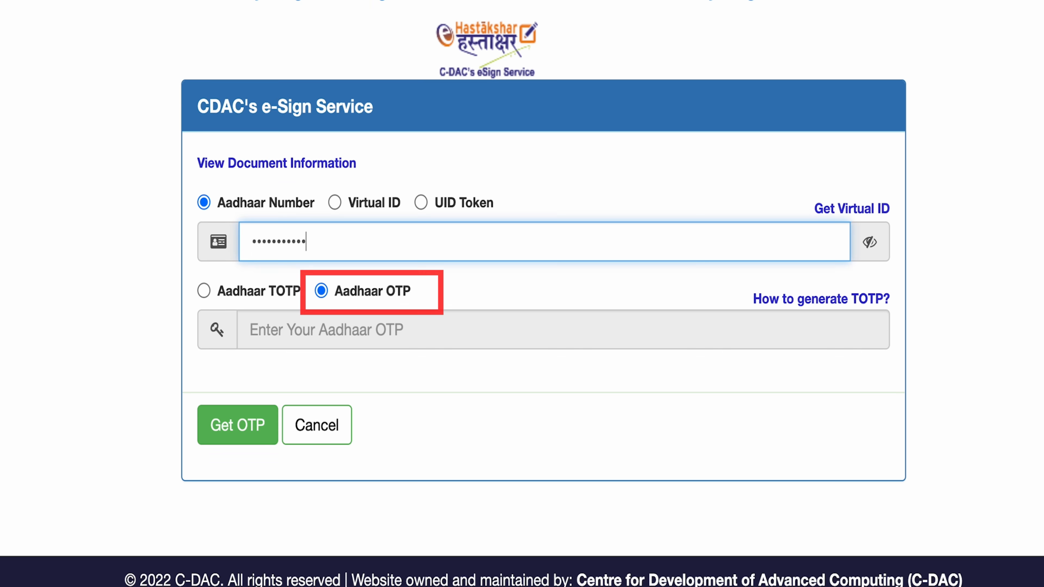
Enter the farmer's Aadhaar number, request an Aadhaar OTP, and submit the received OTP
type("1")
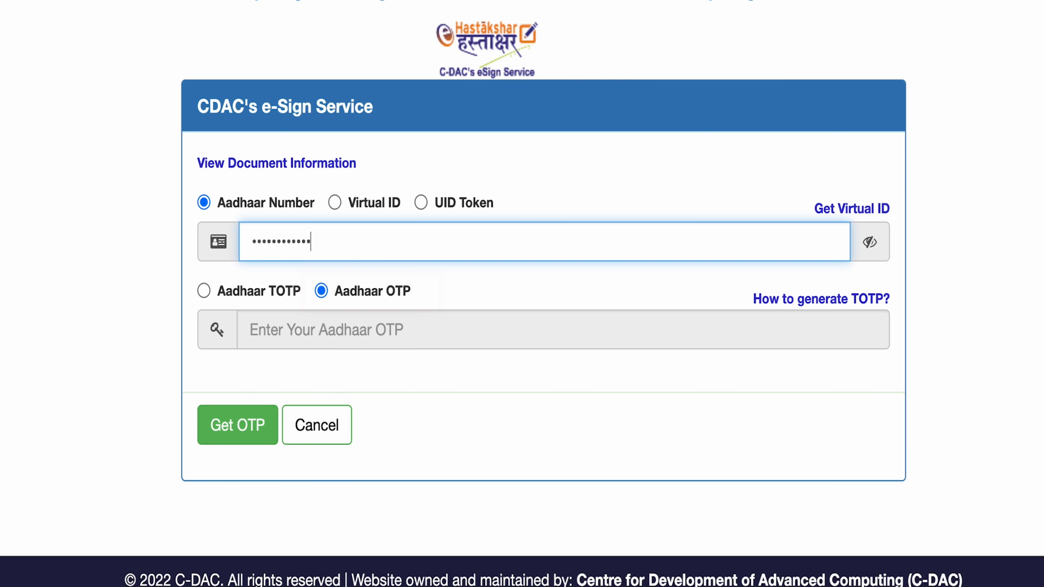
left_click(238, 425)
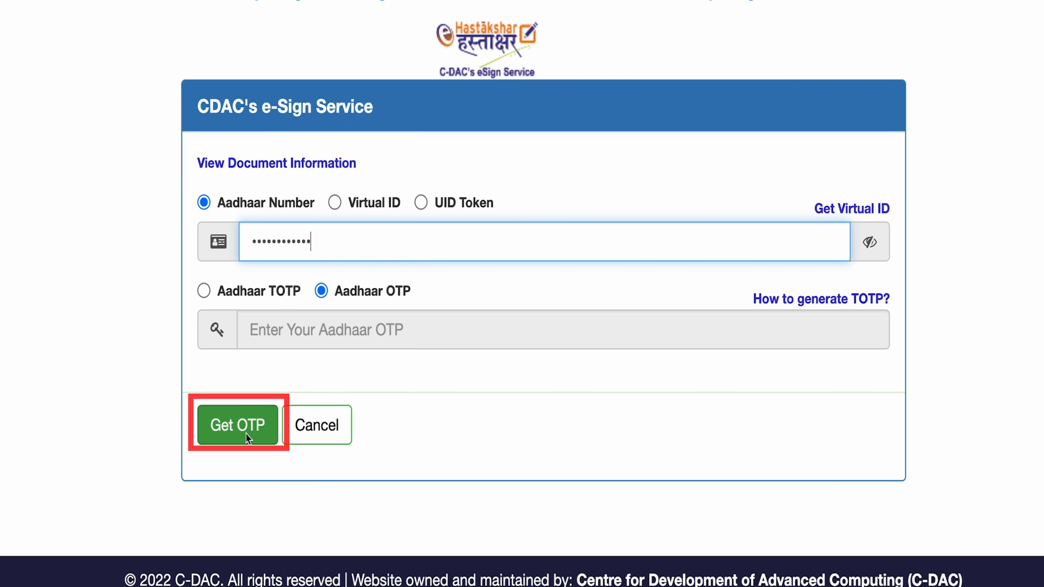
scroll(739, 335, "down", 1)
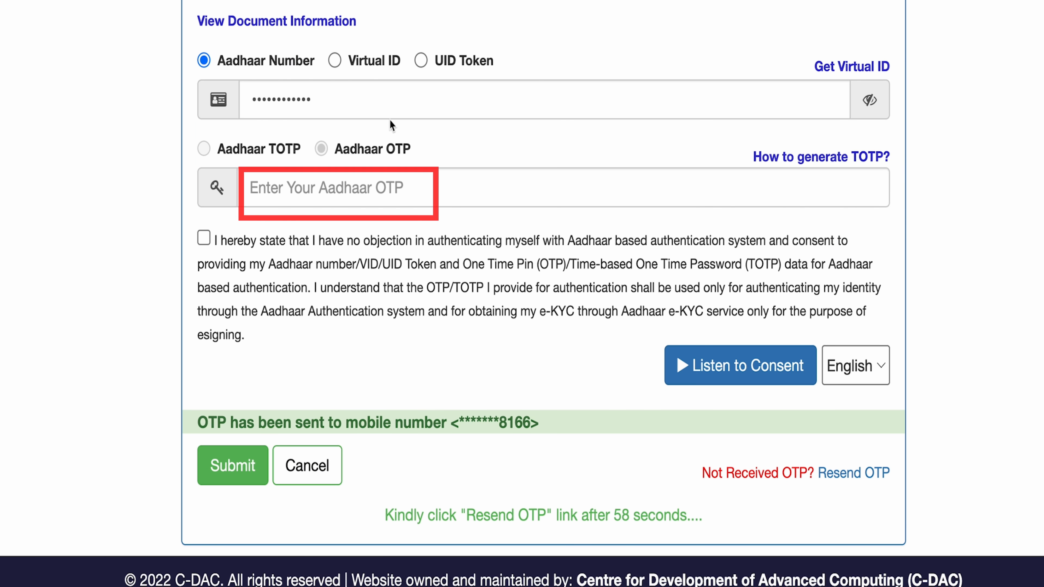
left_click(311, 187)
type("••••")
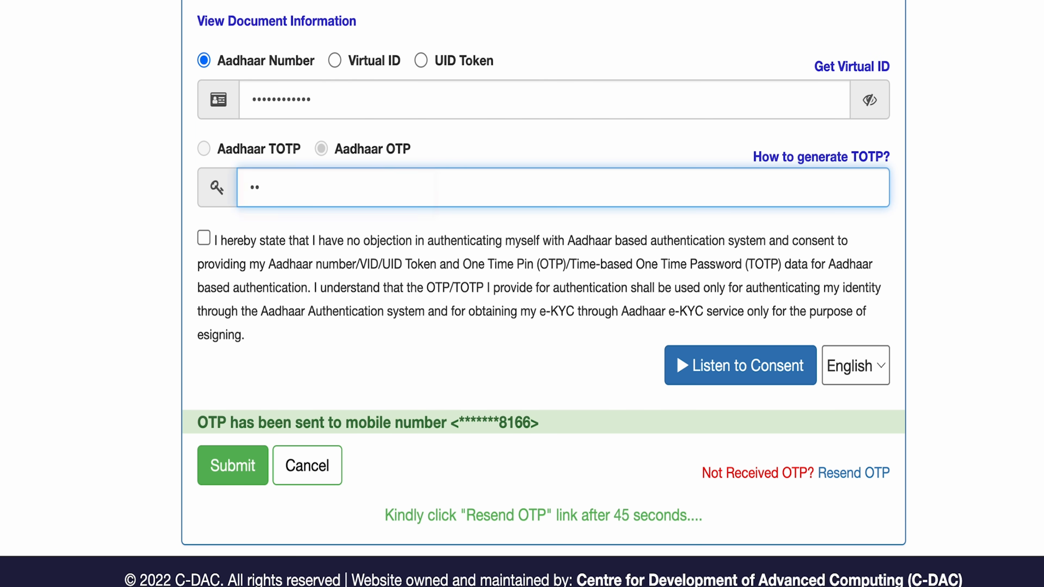
type("••")
left_click(238, 477)
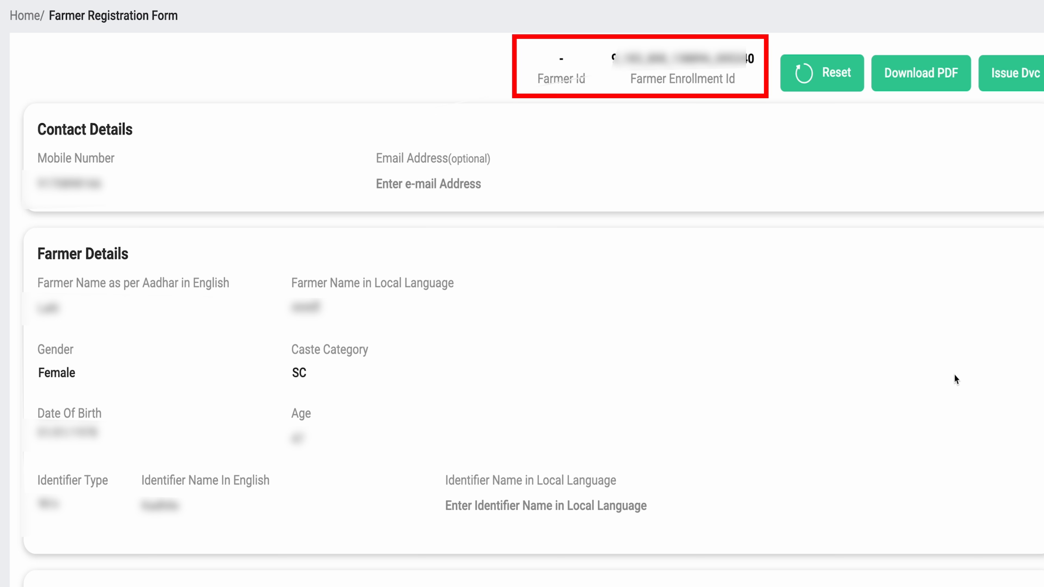
Download the Farmer Registration Form and save it using Save as PDF from the print preview
left_click(911, 80)
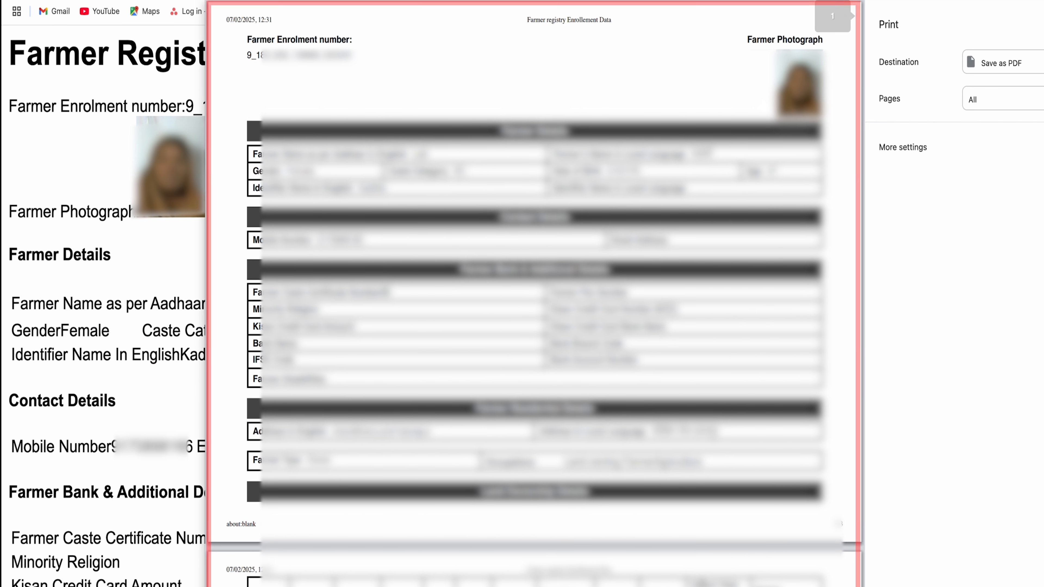
scroll(535, 294, "down", 5)
scroll(535, 294, "down", 10)
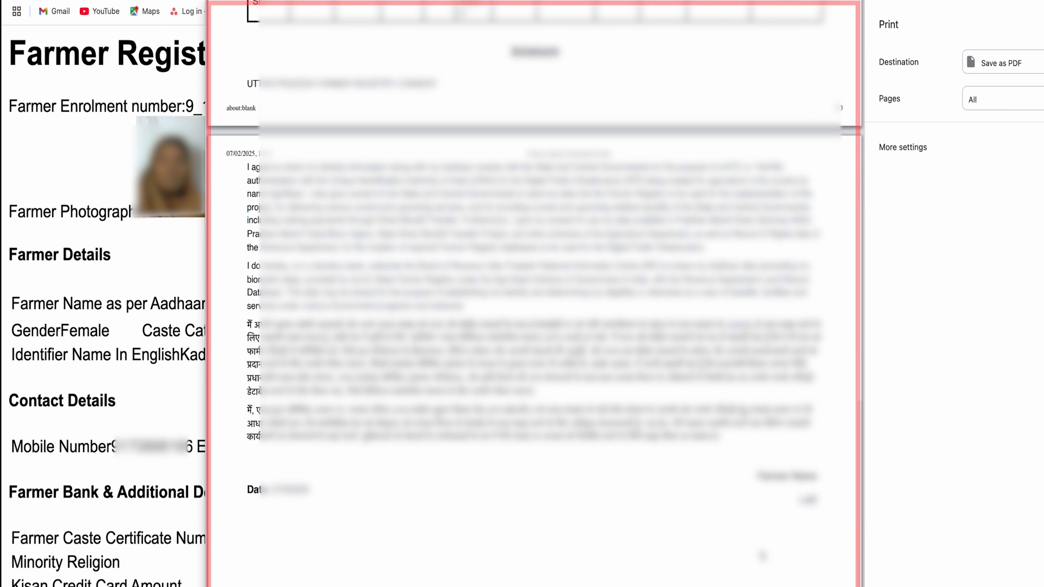
scroll(535, 294, "up", 20)
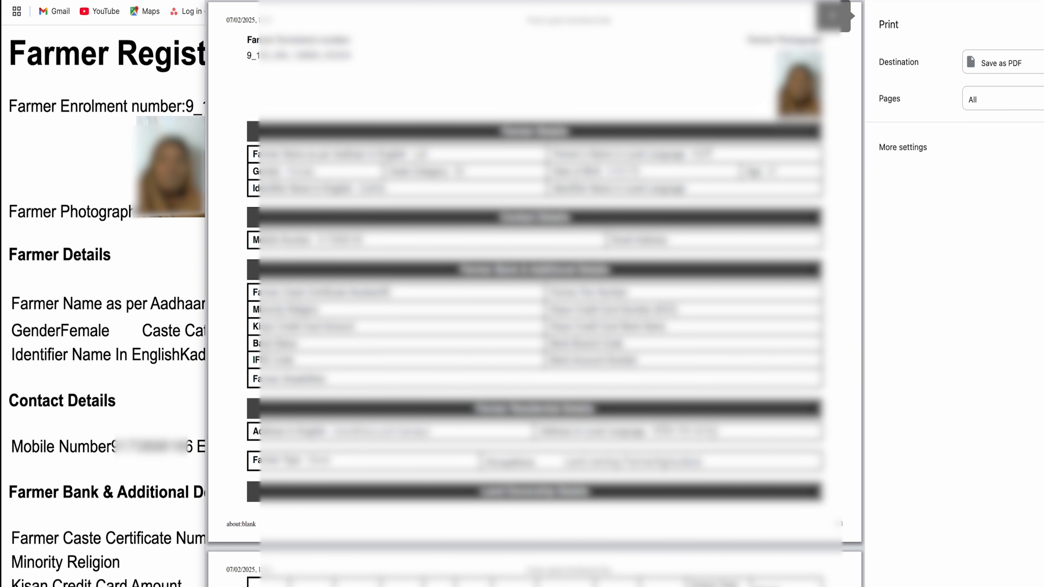
left_click(739, 385)
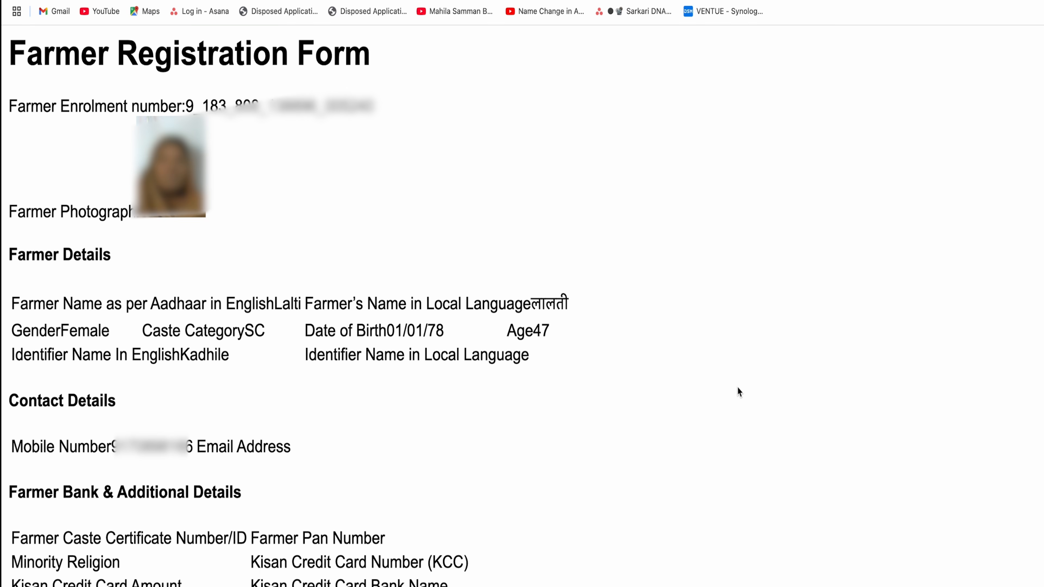
scroll(828, 292, "down", 1)
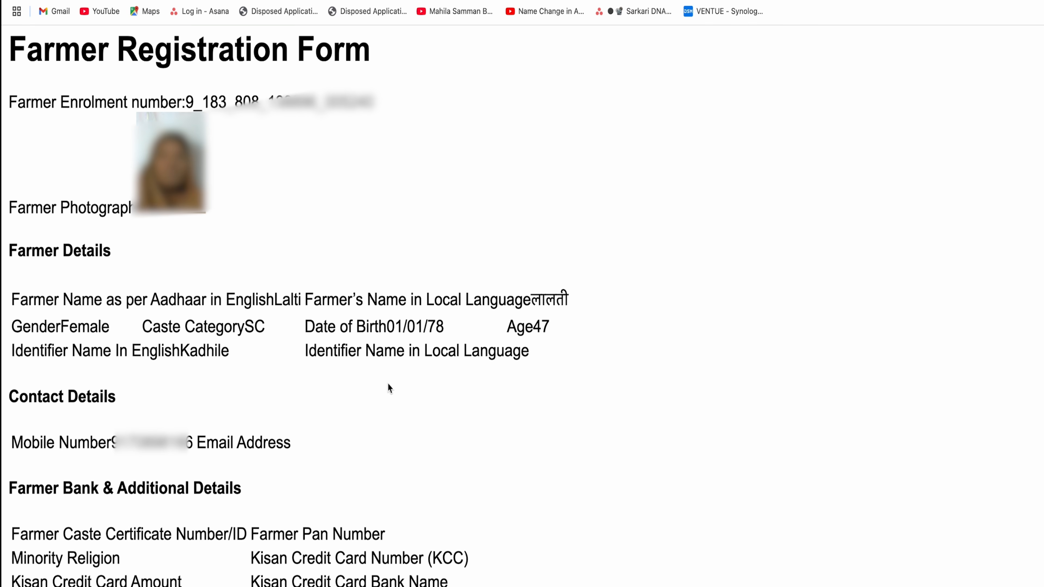
scroll(389, 385, "up", 1)
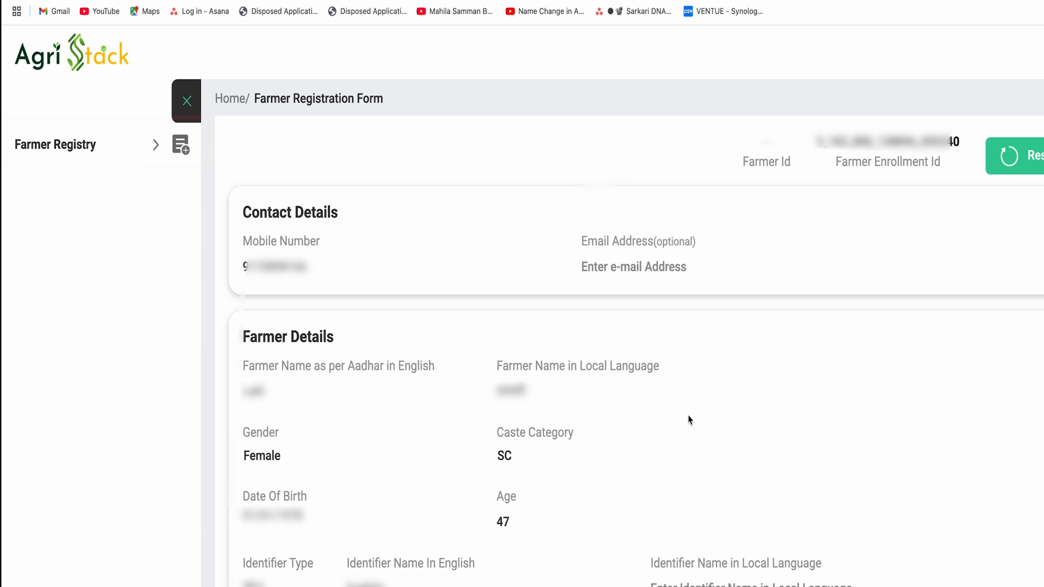
Open Check Enrollment Status under Farmer Registry to see the PENDING approval status
left_click(141, 150)
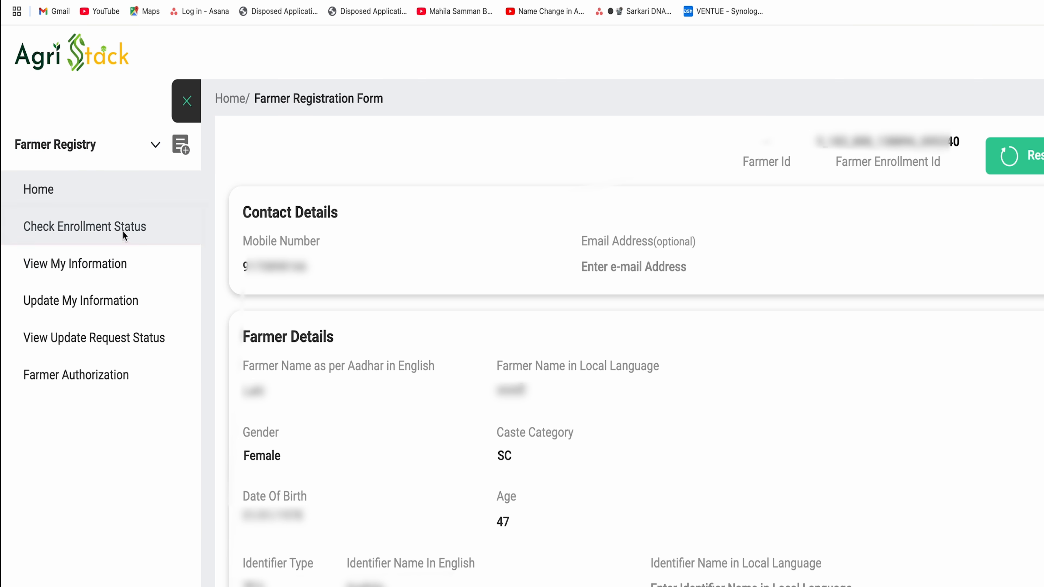
left_click(122, 231)
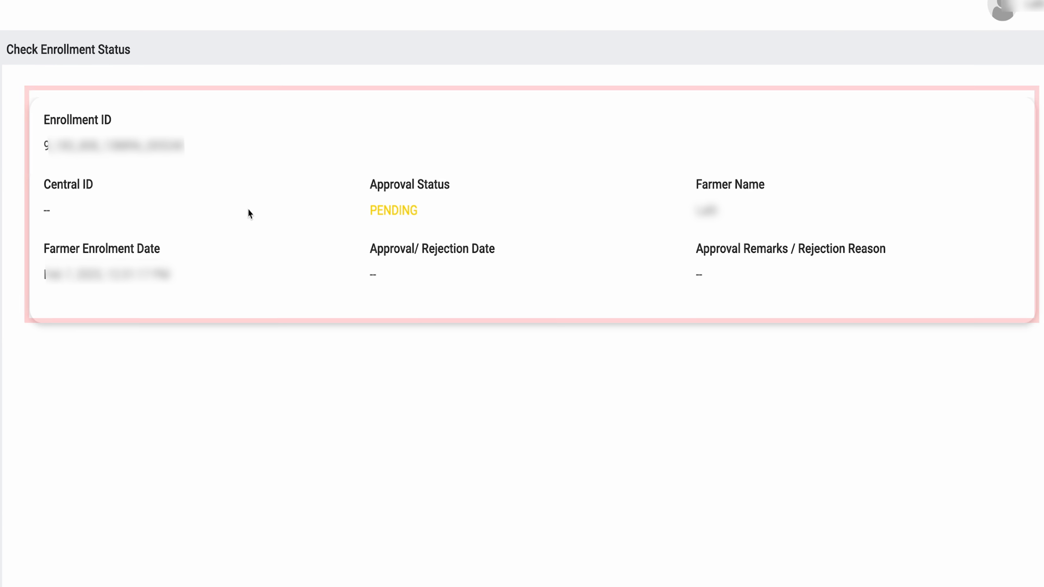